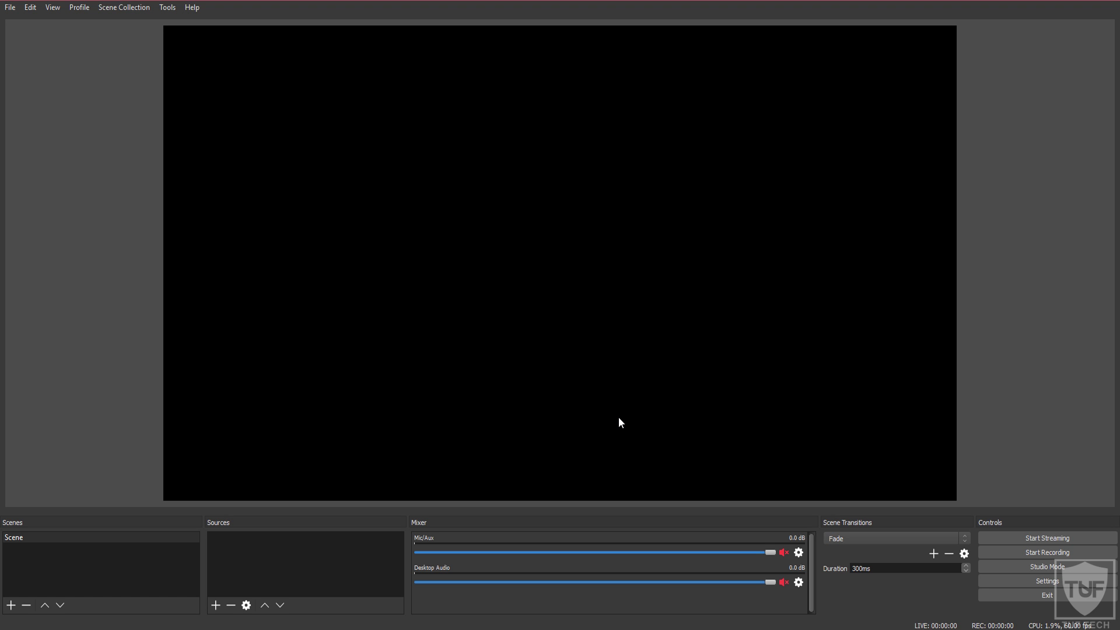
Open the OBS settings and switch the interface theme to Default.
click(1005, 580)
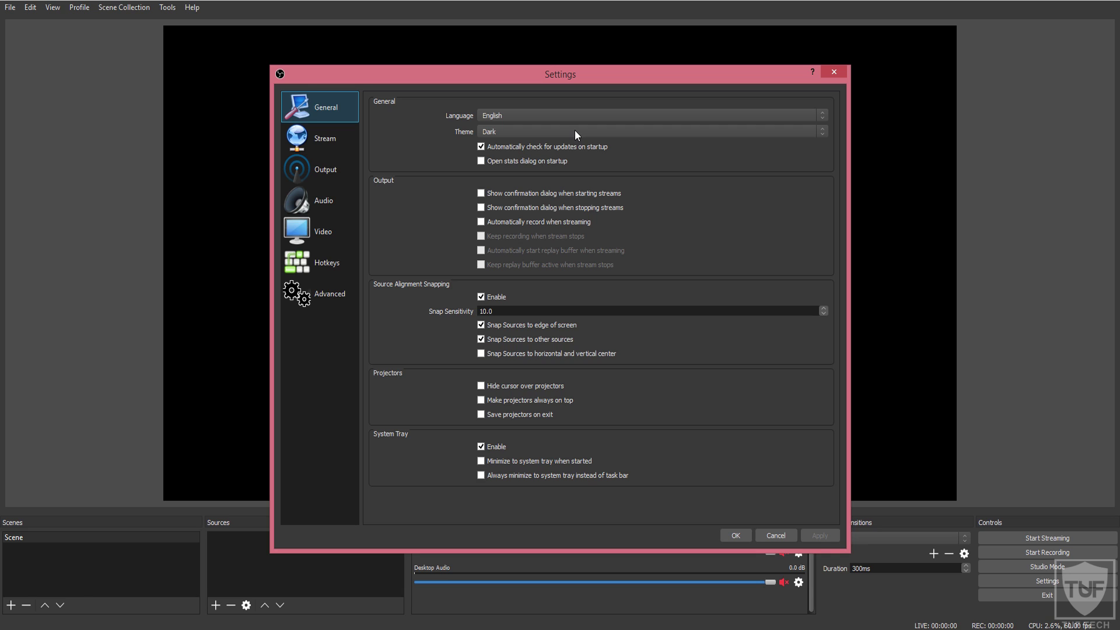
click(524, 114)
click(524, 114)
click(510, 133)
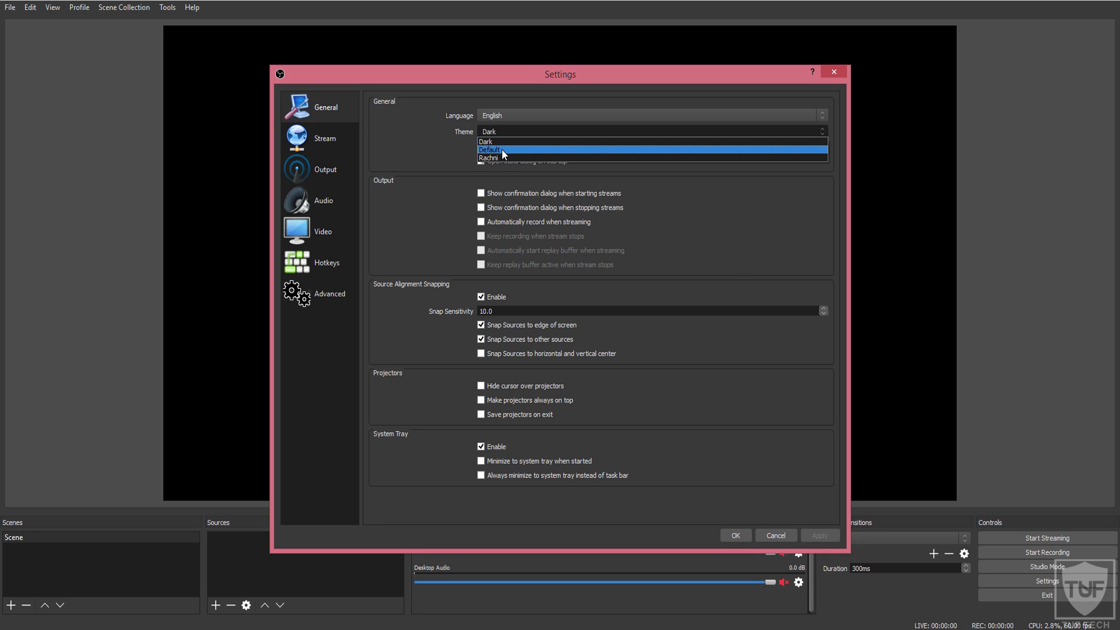
click(502, 148)
Try the Rachni theme, then return to Dark with English kept as the language.
click(502, 129)
click(498, 156)
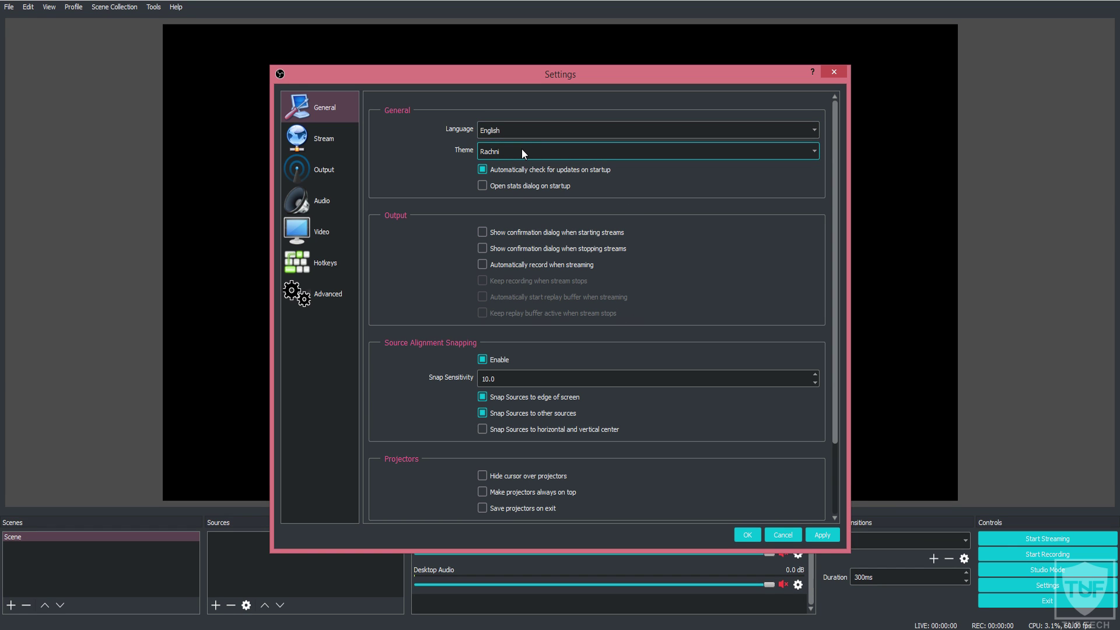
click(521, 149)
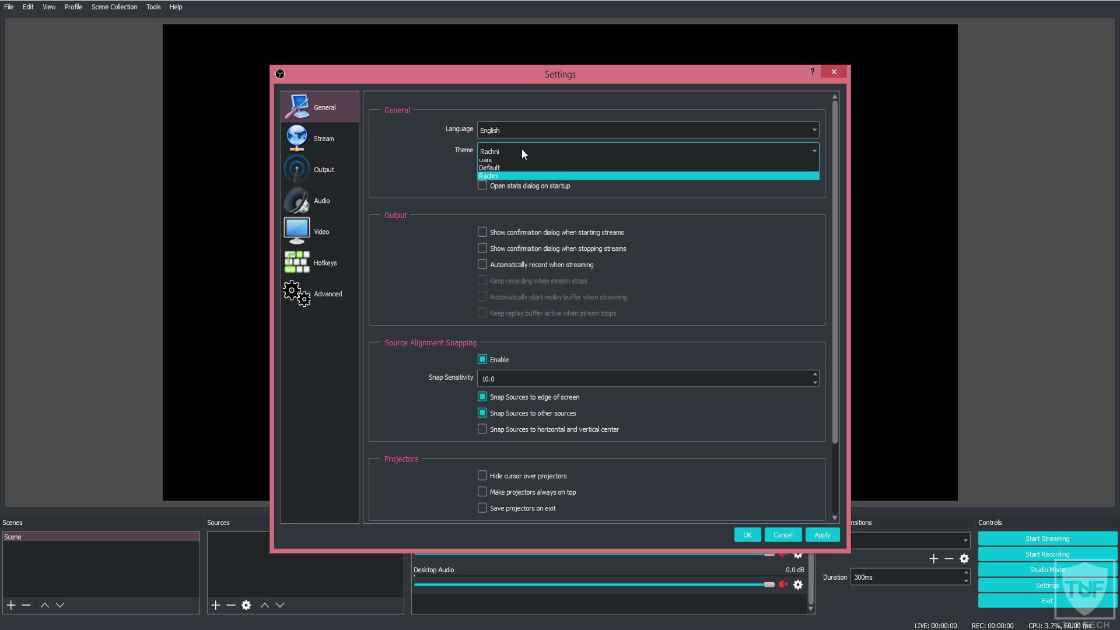
click(513, 164)
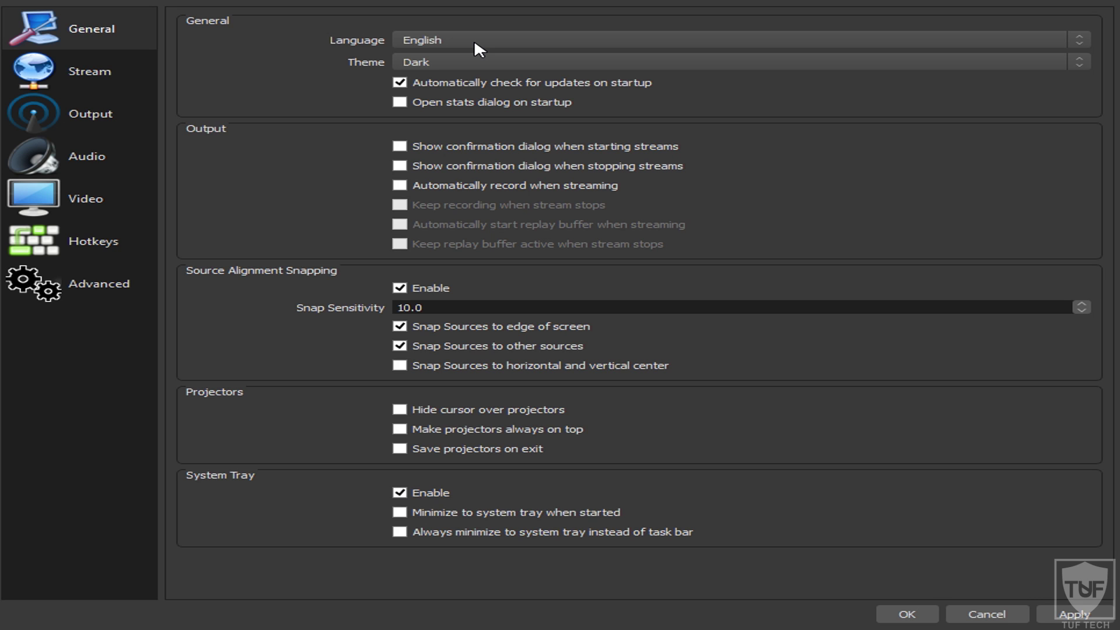
click(473, 40)
click(442, 108)
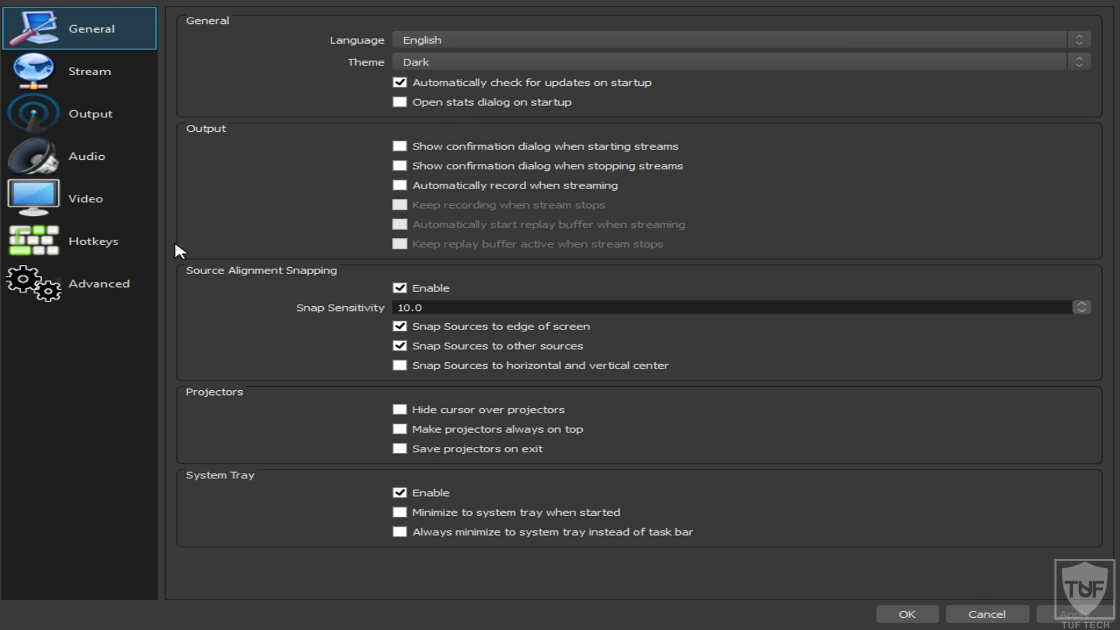
Open the Stream page and browse all streaming services, keeping Twitch.
click(73, 73)
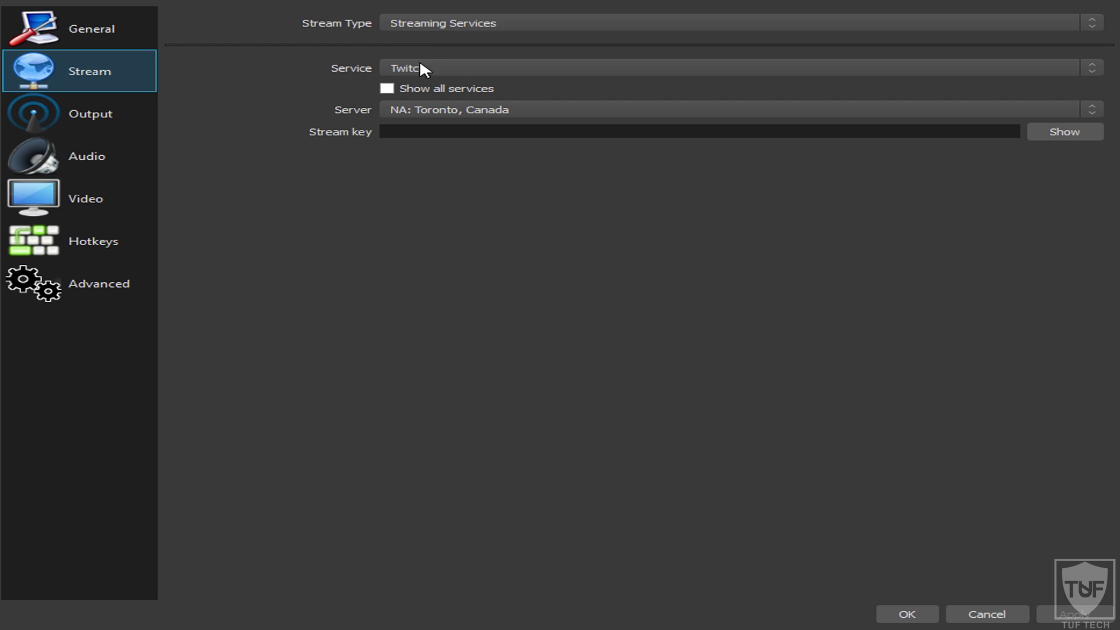
click(438, 68)
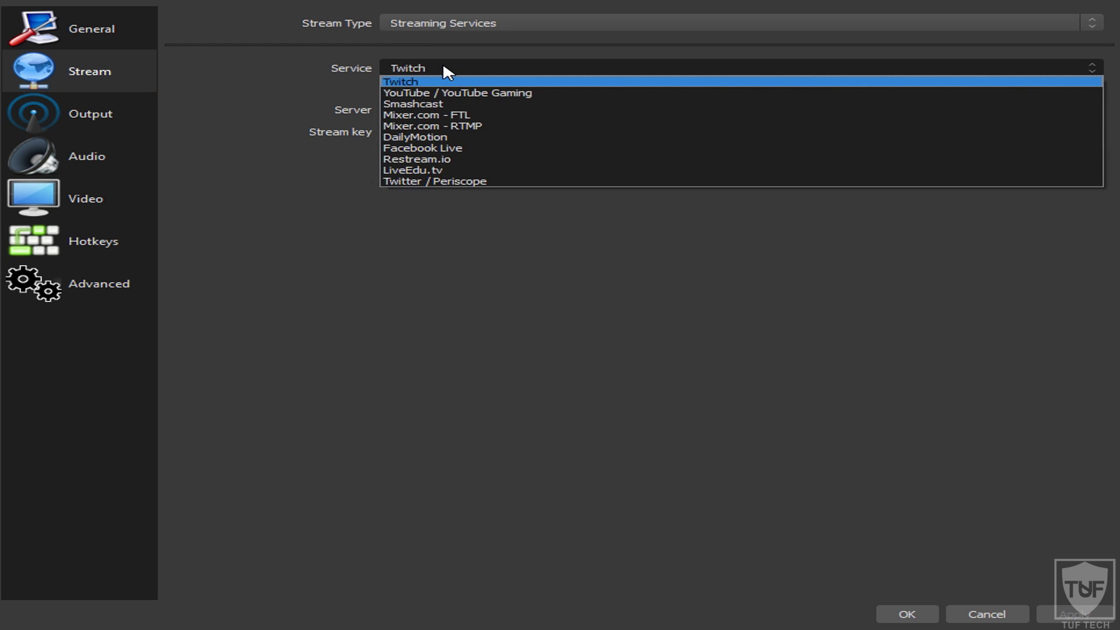
click(232, 100)
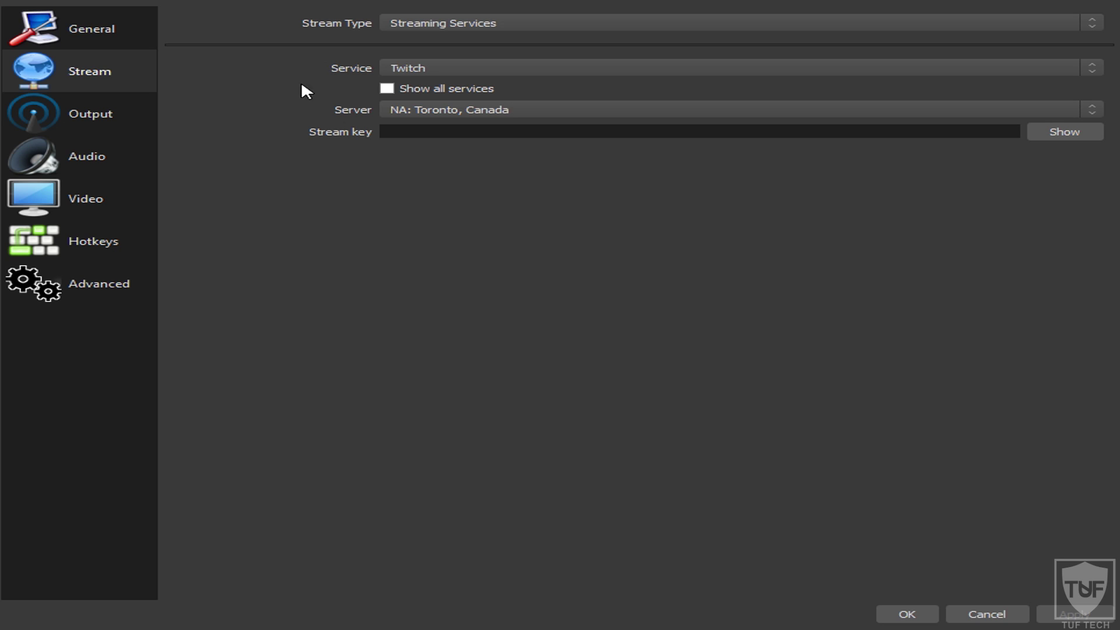
click(384, 89)
click(431, 66)
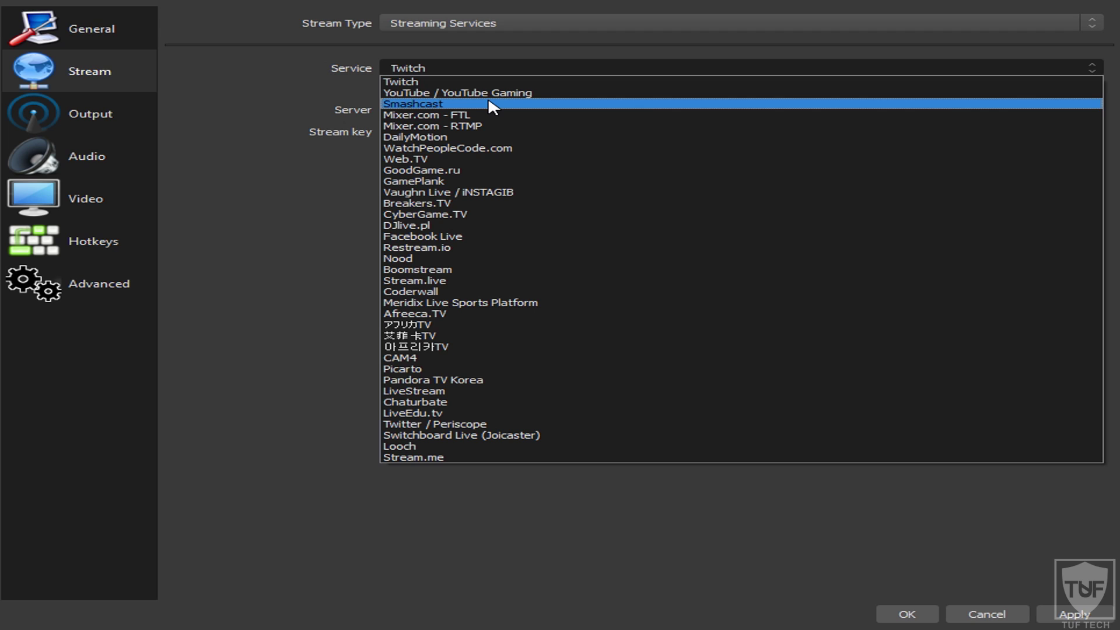
click(321, 102)
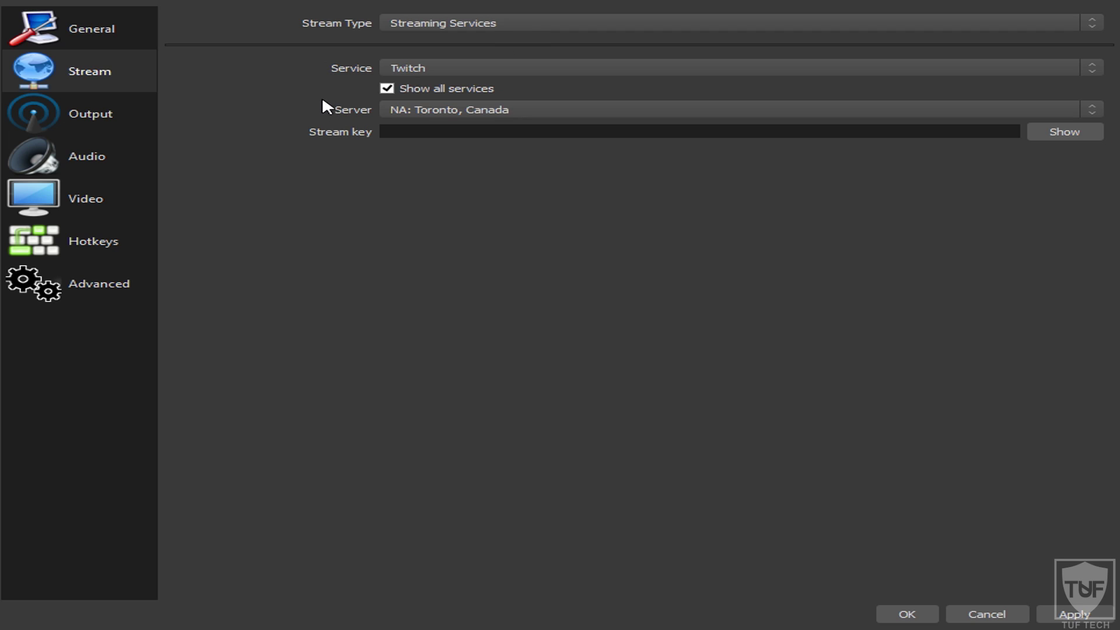
Browse the Twitch servers and keep NA: Toronto, Canada.
click(455, 111)
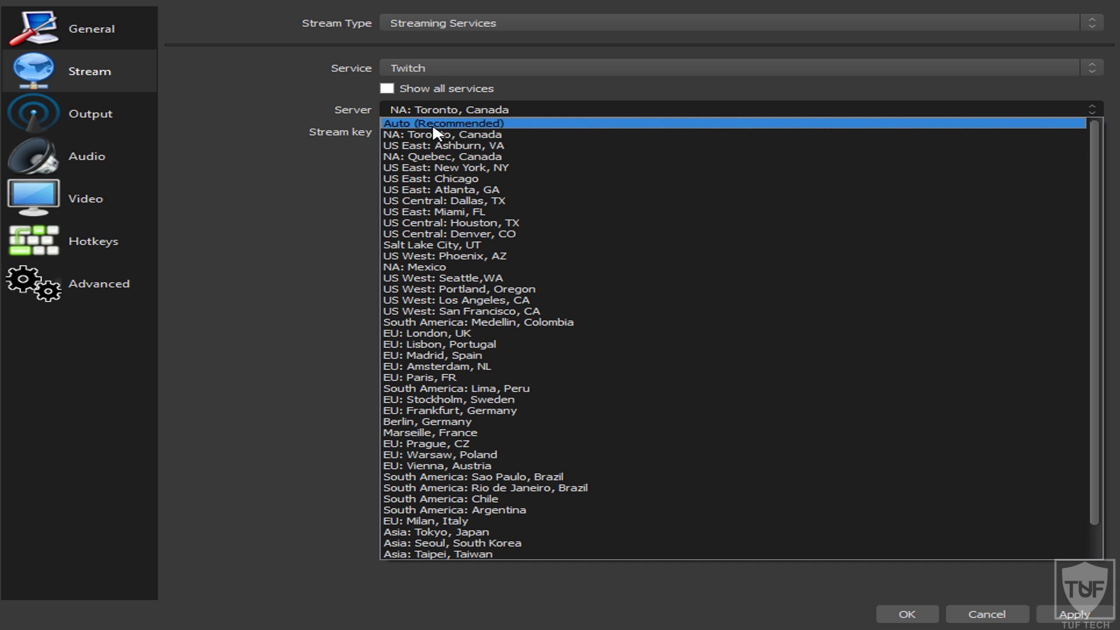
click(443, 134)
click(1074, 614)
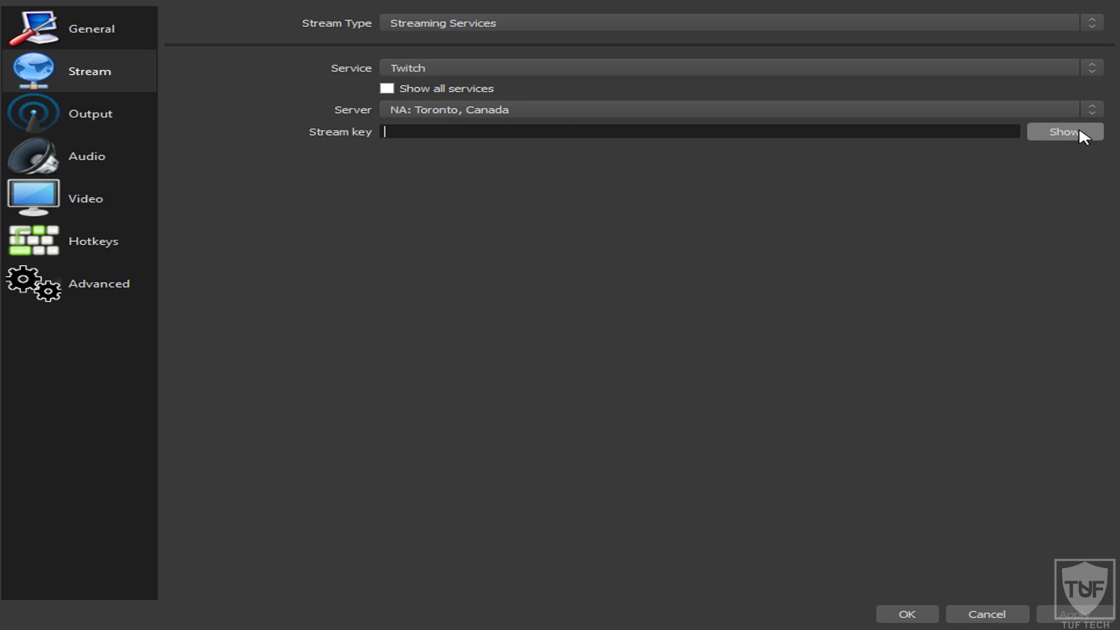
On the Output page, switch Output Mode to Simple and then back to Advanced.
click(83, 110)
click(420, 25)
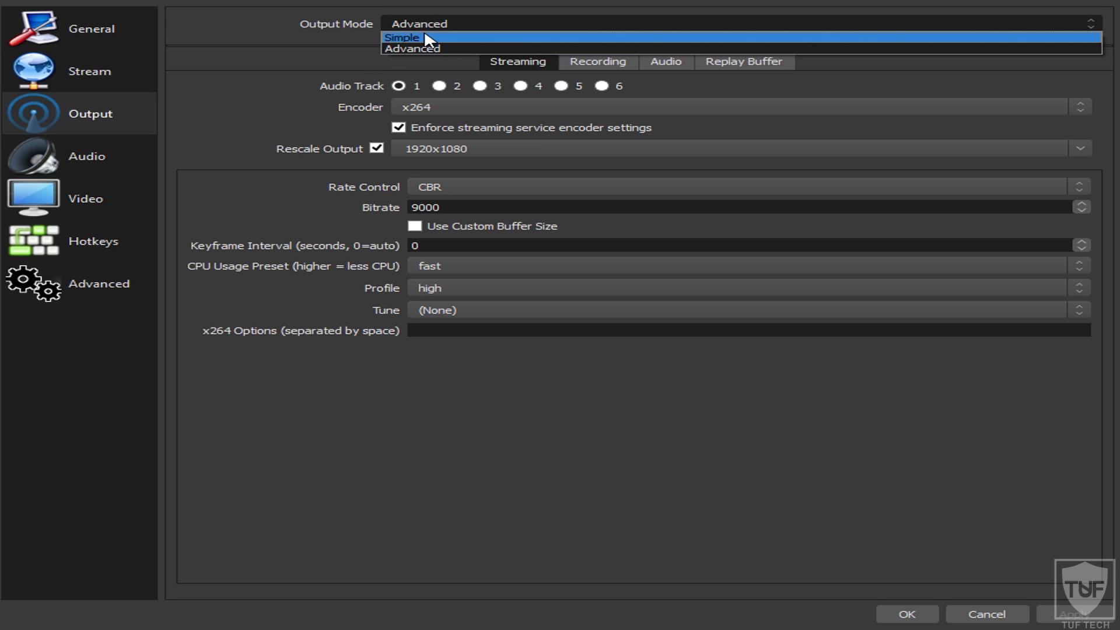
click(422, 35)
click(427, 23)
click(426, 23)
click(421, 25)
click(418, 49)
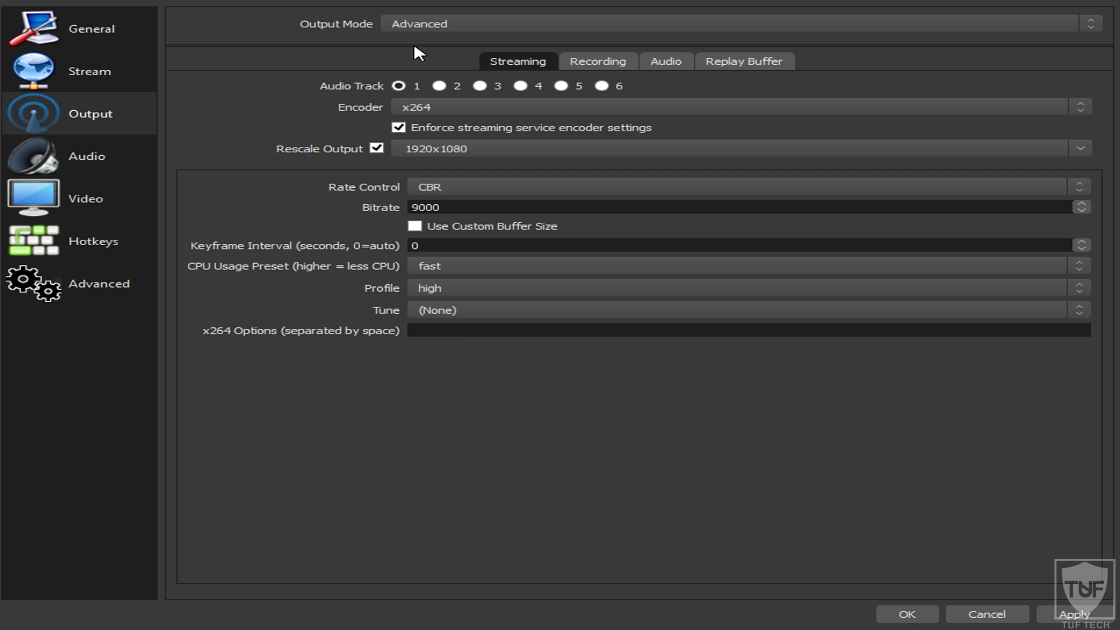
Browse the Recording, Audio and Replay Buffer tabs, then show the Streaming encoder choices.
click(590, 63)
click(662, 66)
click(747, 65)
click(630, 63)
scroll(662, 63, down, 2)
scroll(654, 60, up, 2)
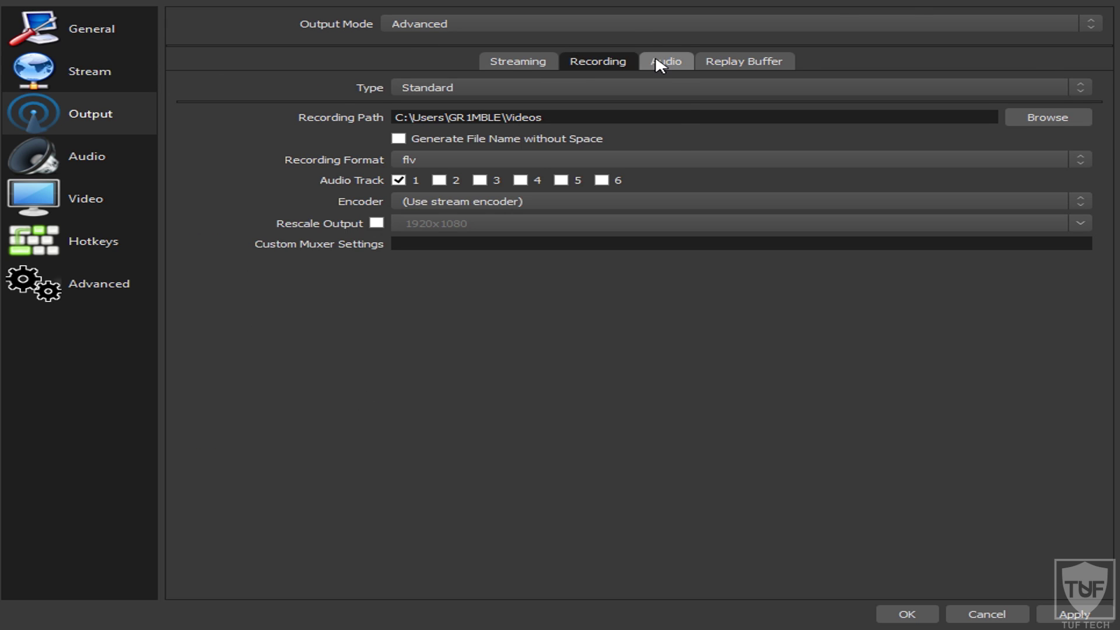
click(496, 58)
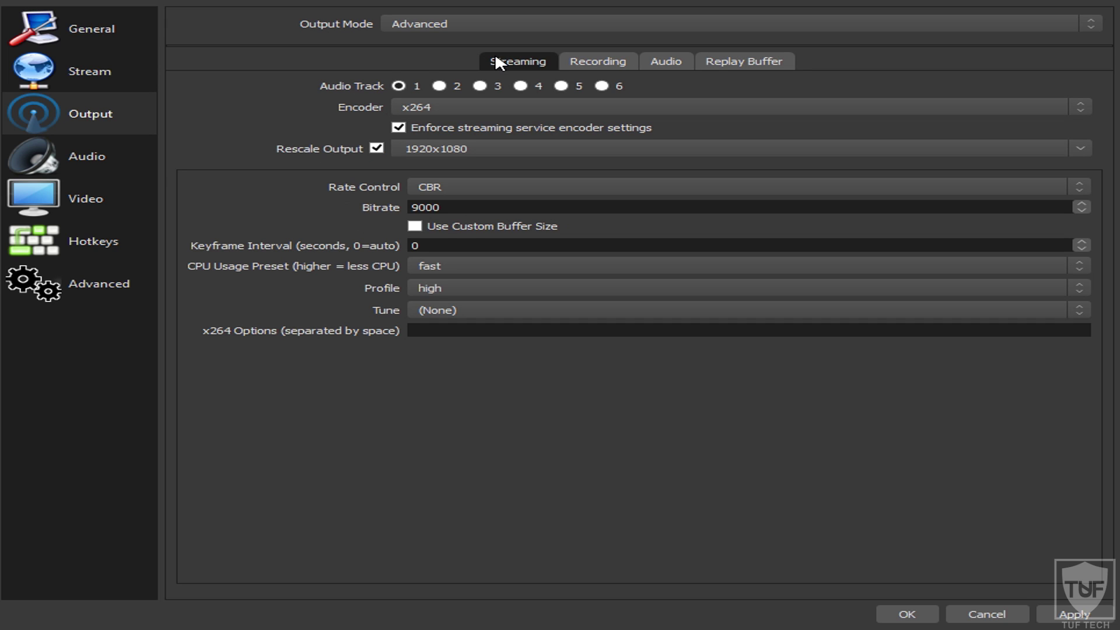
click(402, 105)
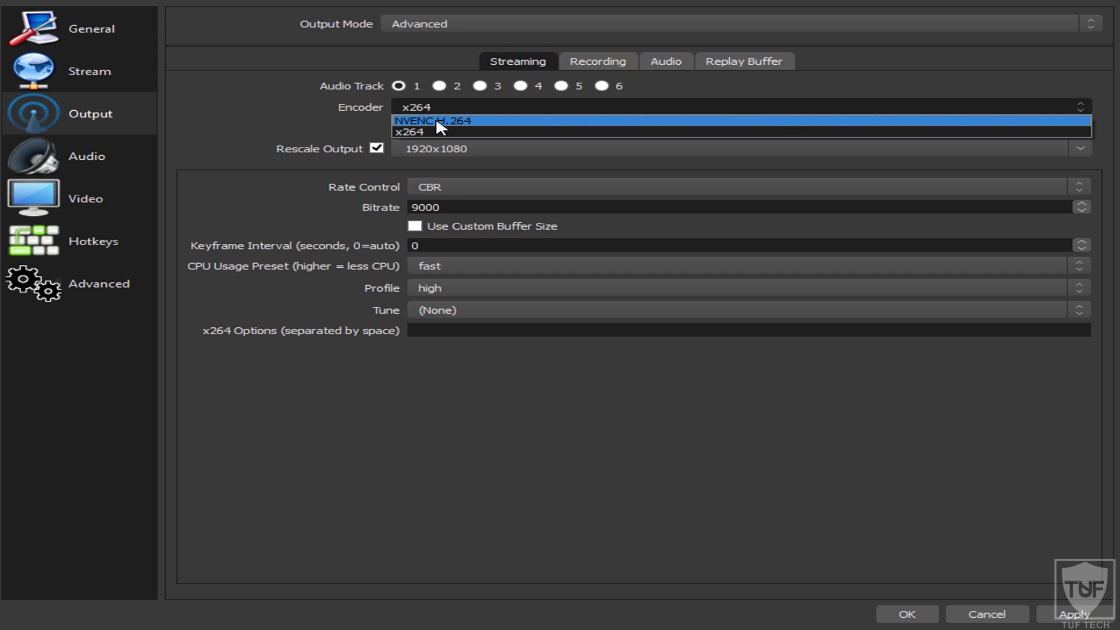
Switch the streaming encoder to NVENC H.264 and save the settings.
click(435, 120)
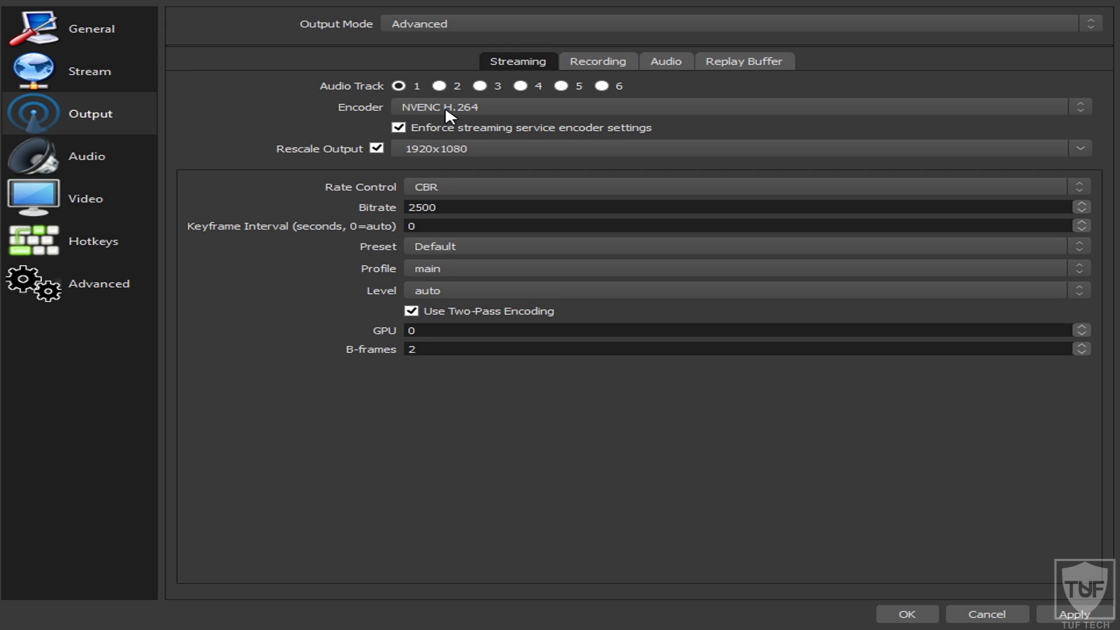
click(445, 109)
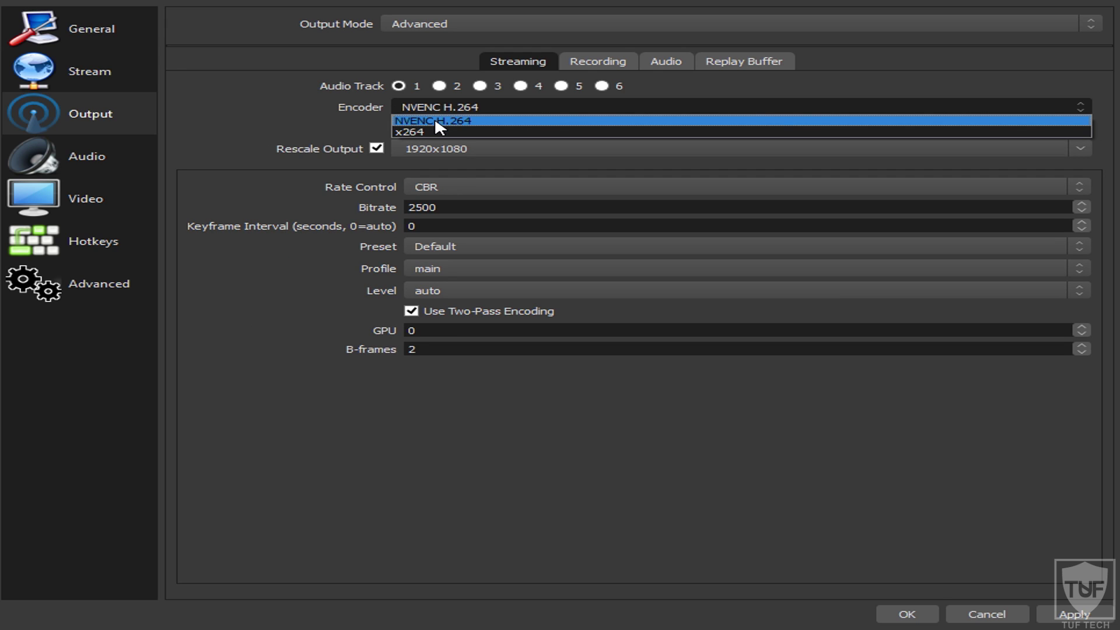
click(435, 117)
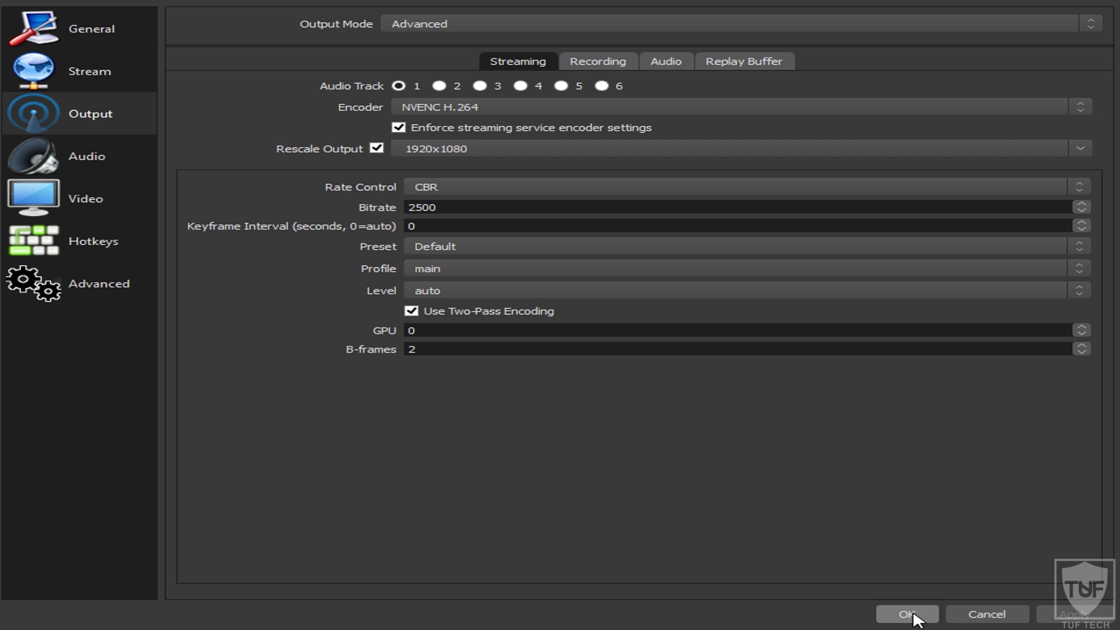
click(915, 614)
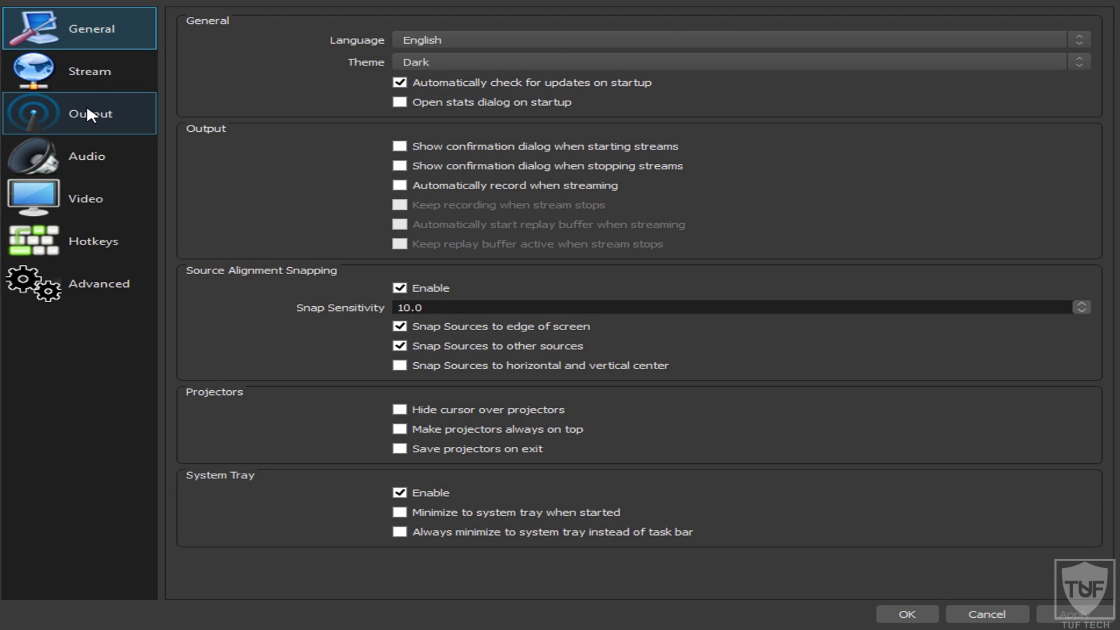
Back in Output settings, change the streaming encoder to x264, then apply and save.
click(104, 112)
click(470, 108)
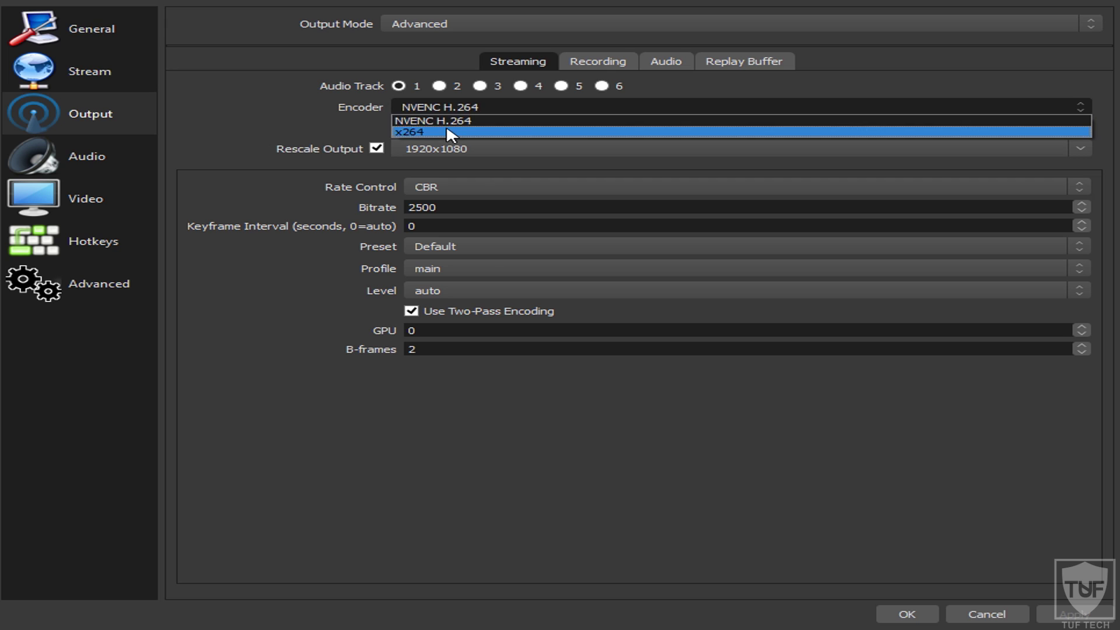
click(450, 133)
click(1101, 612)
click(920, 612)
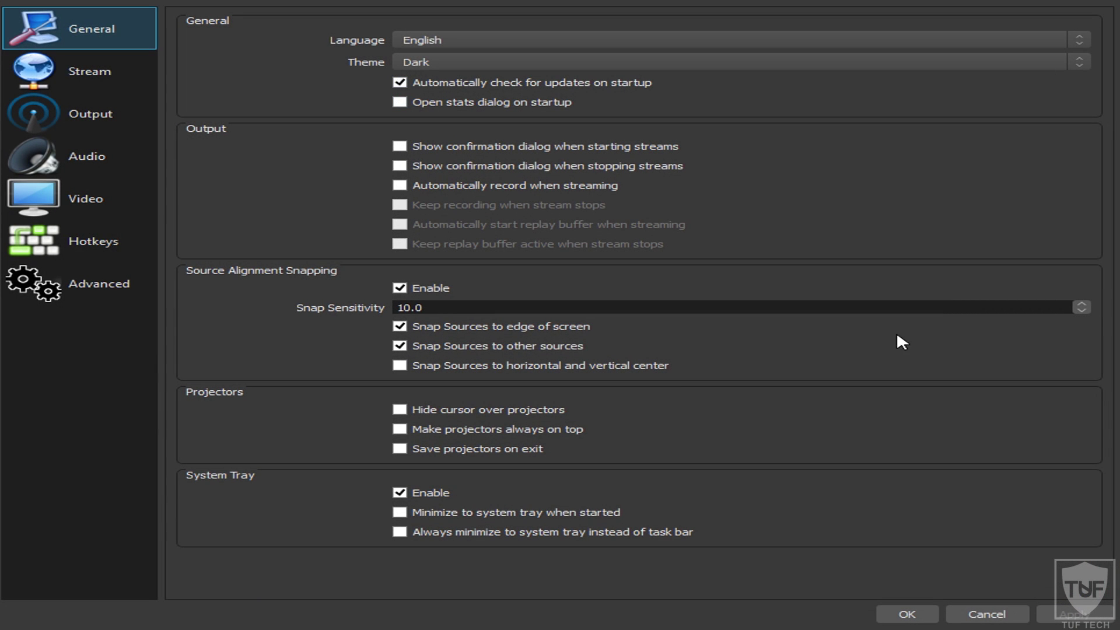
Reopen the Output settings and confirm x264 remains the streaming encoder.
click(151, 130)
click(435, 105)
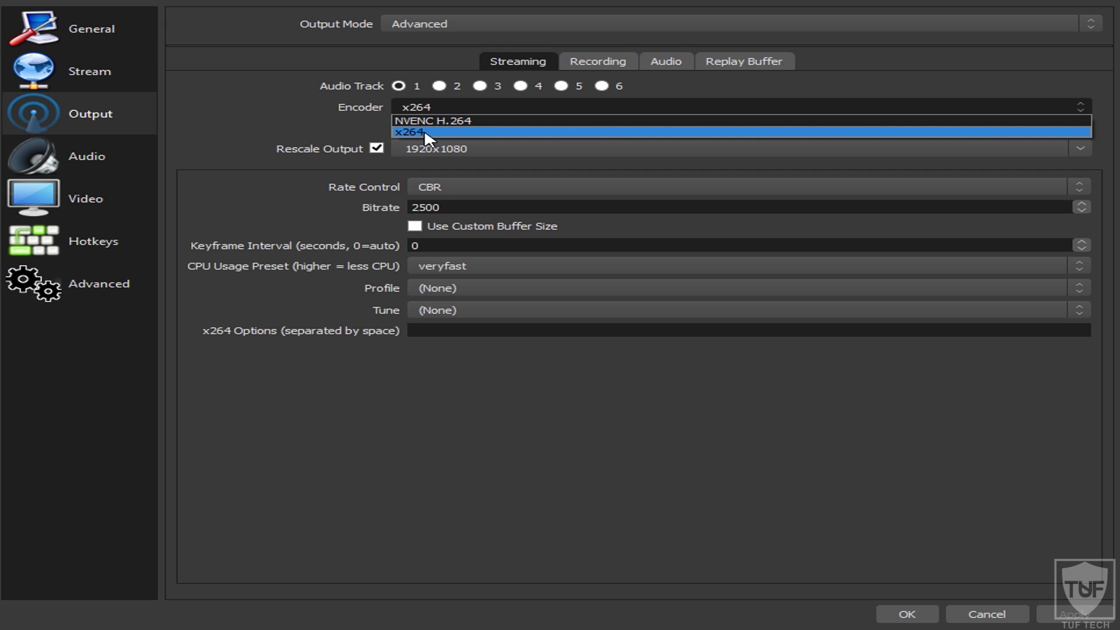
click(425, 132)
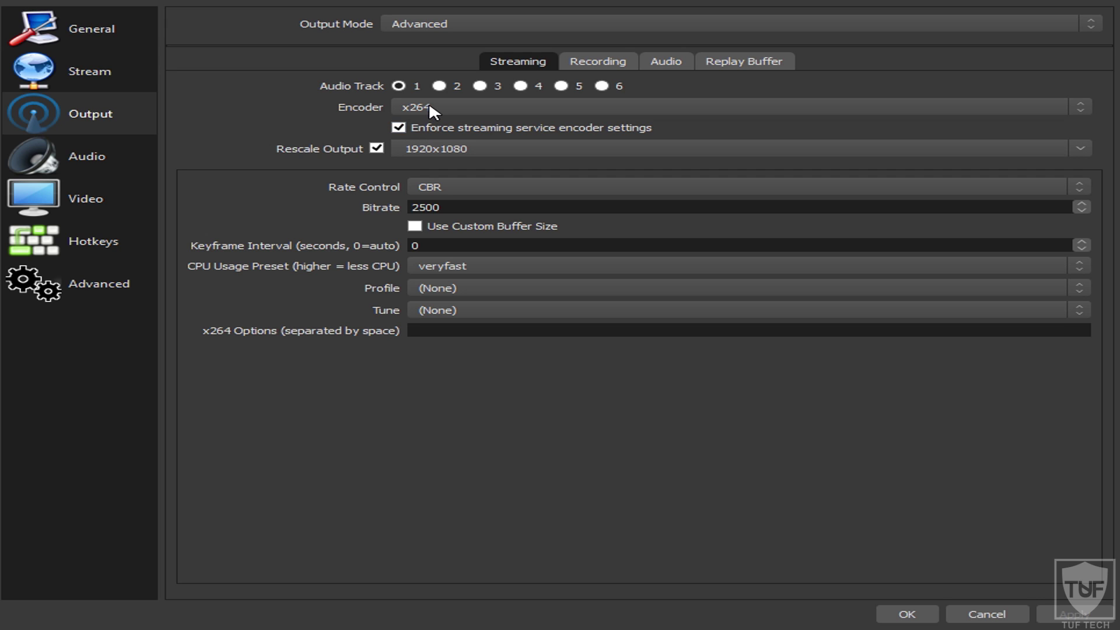
click(428, 104)
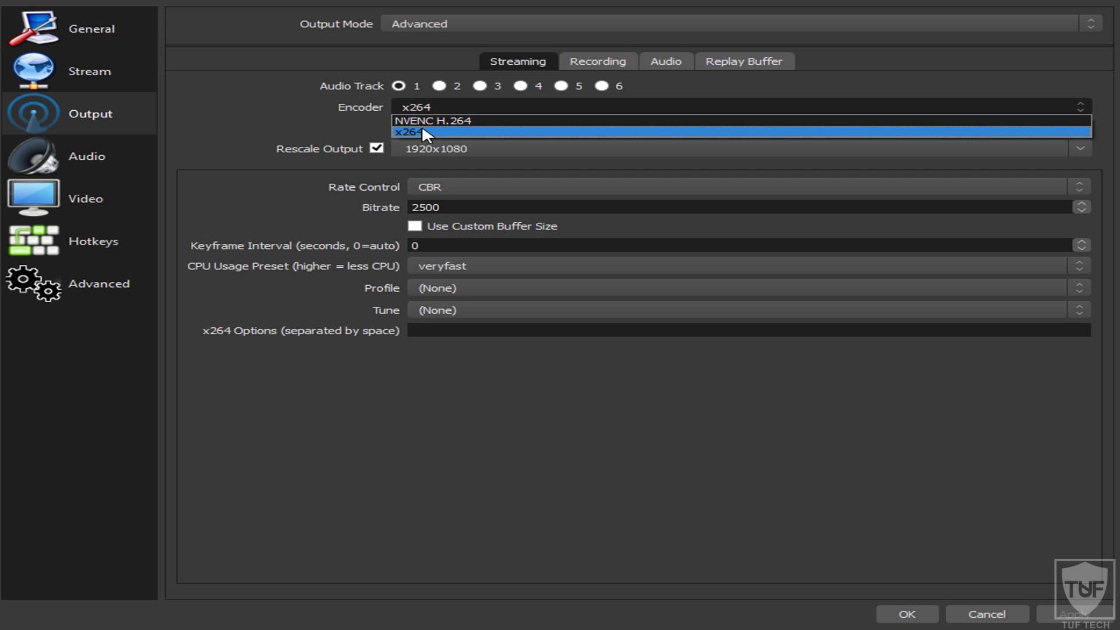
click(421, 131)
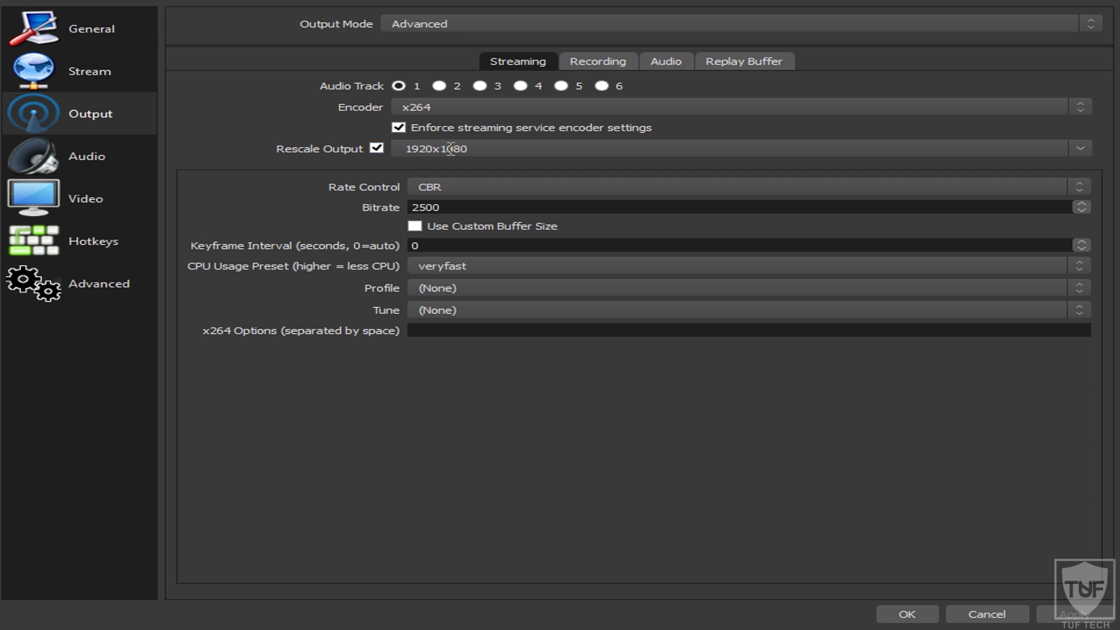
click(1079, 149)
click(459, 163)
click(1089, 150)
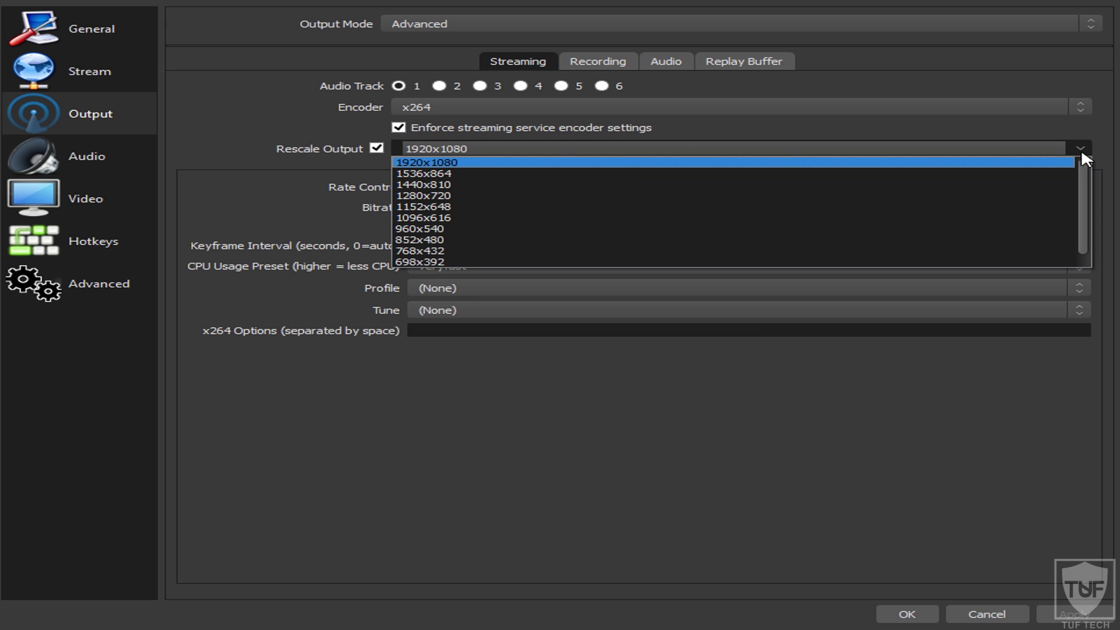
click(436, 196)
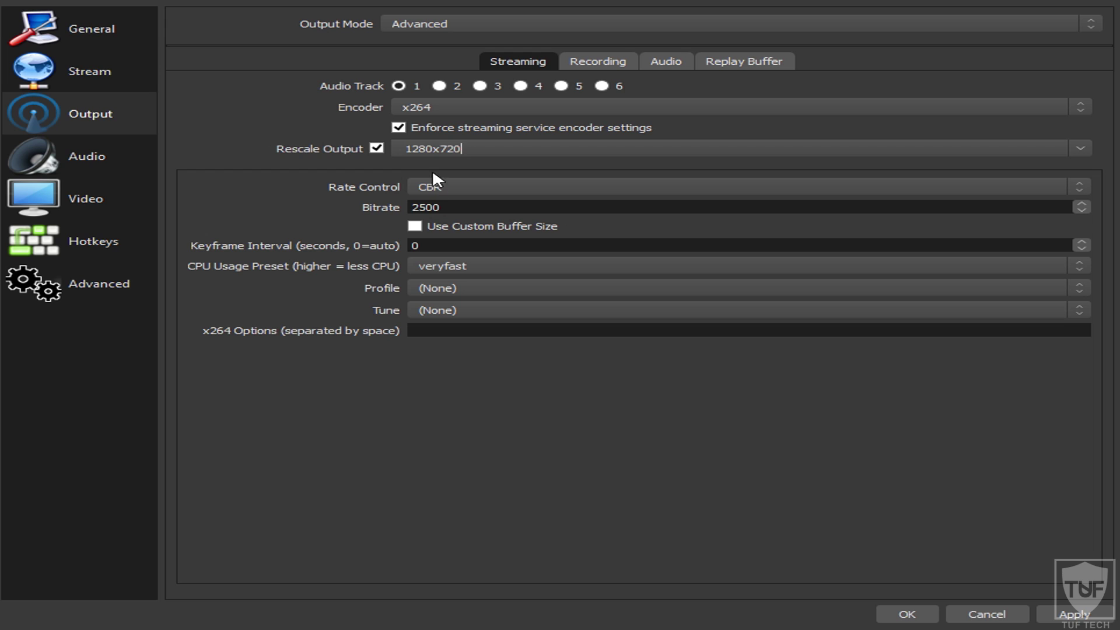
click(1079, 148)
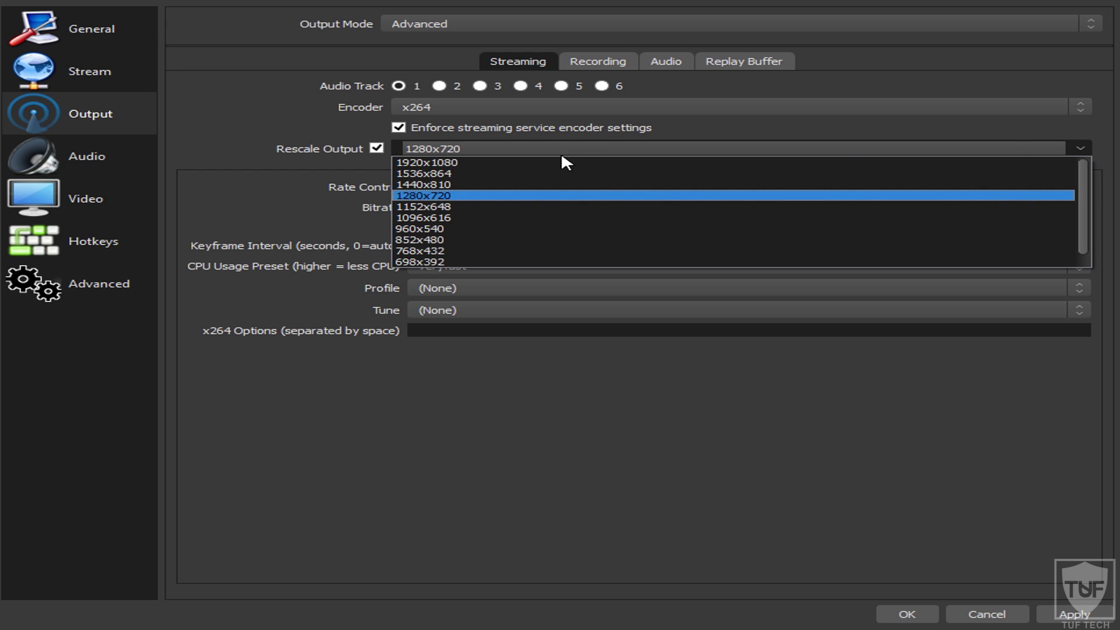
click(444, 164)
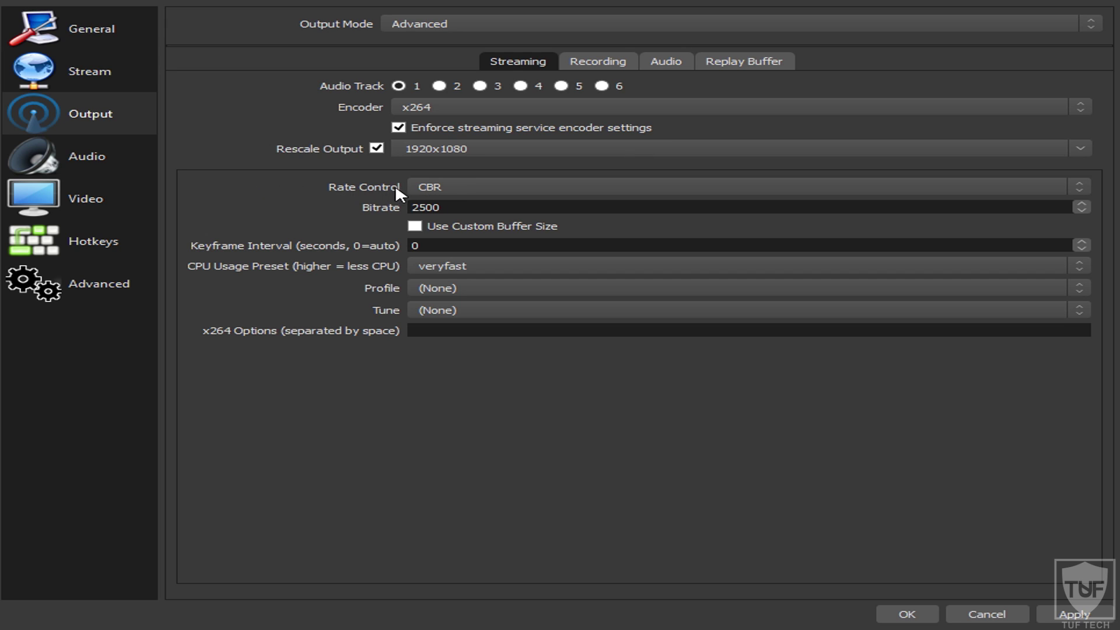
click(452, 186)
click(439, 199)
Replace the streaming bitrate with 9000, then change it to 6500.
drag(465, 208, 401, 211)
text(9000)
drag(476, 207, 323, 203)
text(6500)
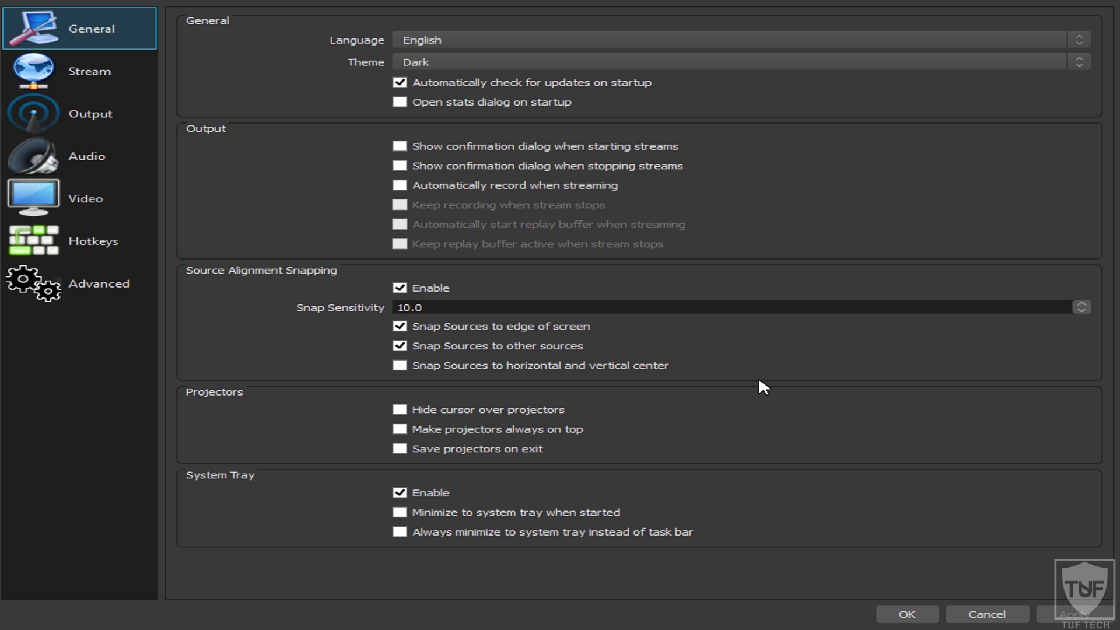
Return to the Output page and show the x264 CPU Usage Preset choices.
click(88, 121)
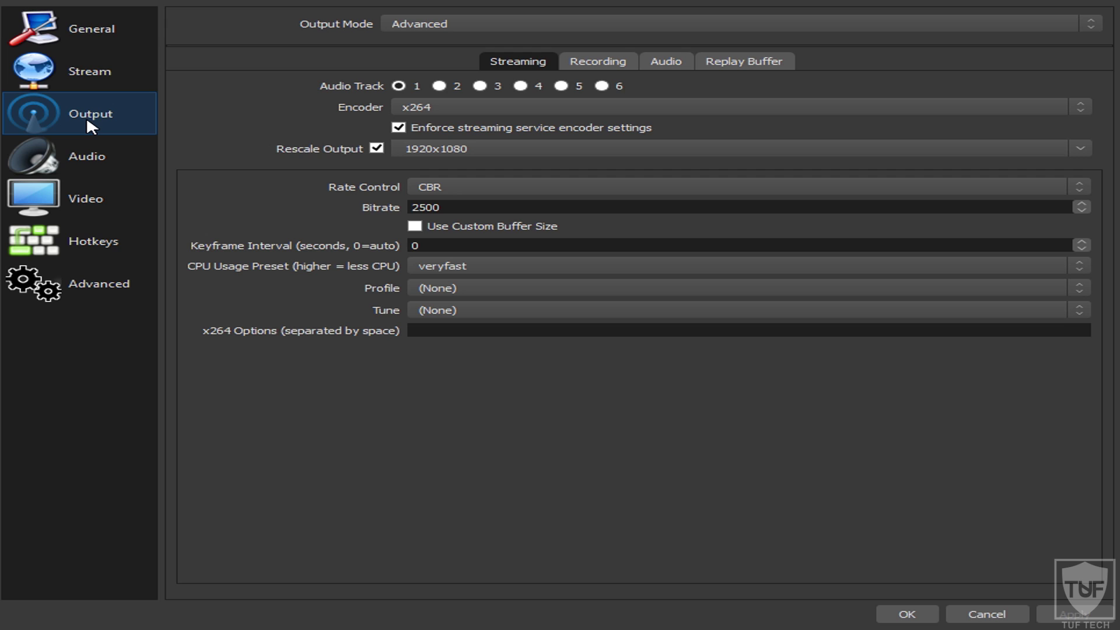
click(462, 266)
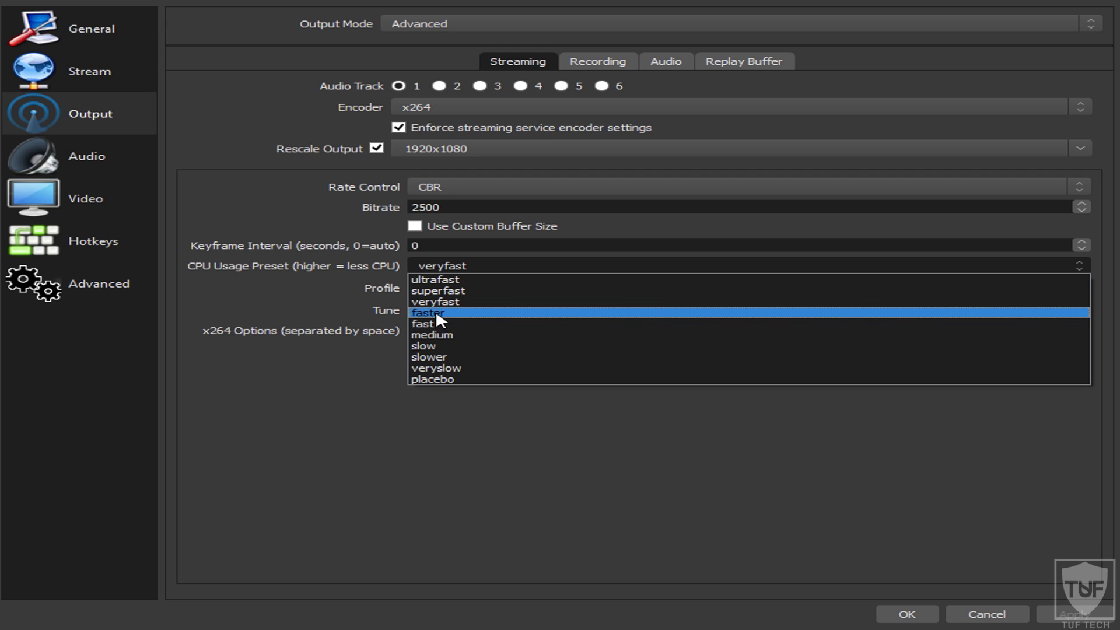
Set the x264 CPU usage preset to medium and the profile to high.
click(450, 335)
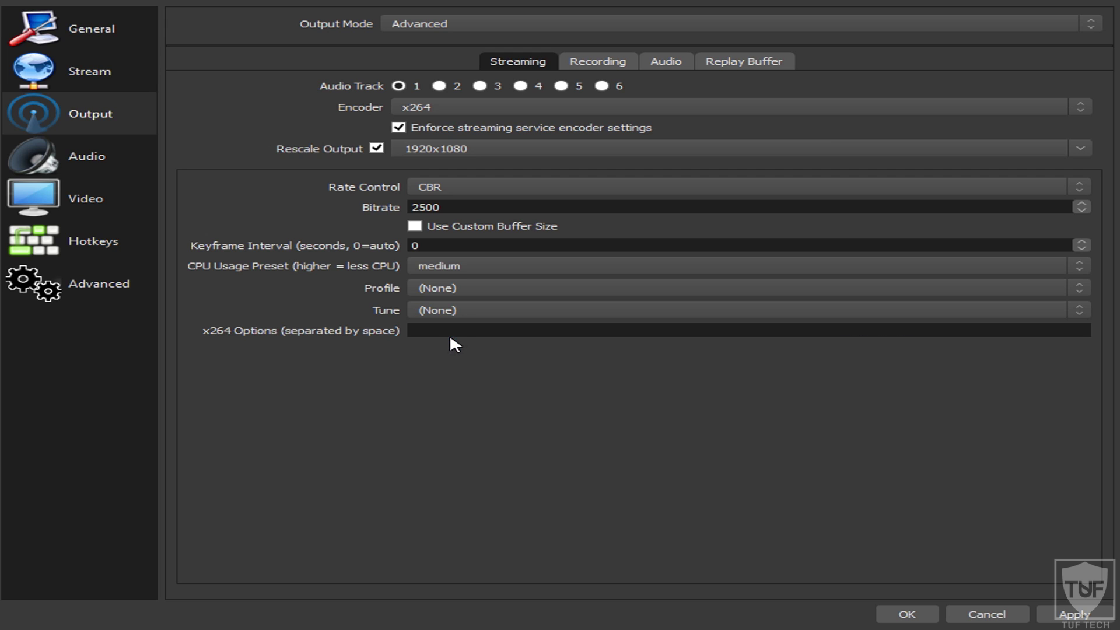
click(446, 286)
click(441, 291)
click(438, 292)
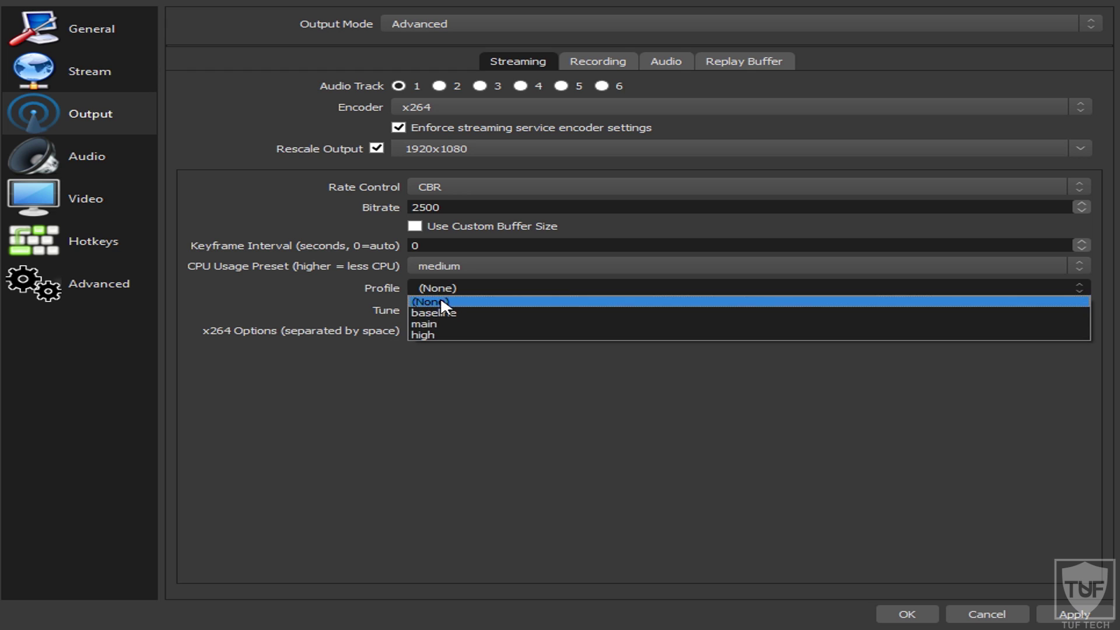
click(452, 336)
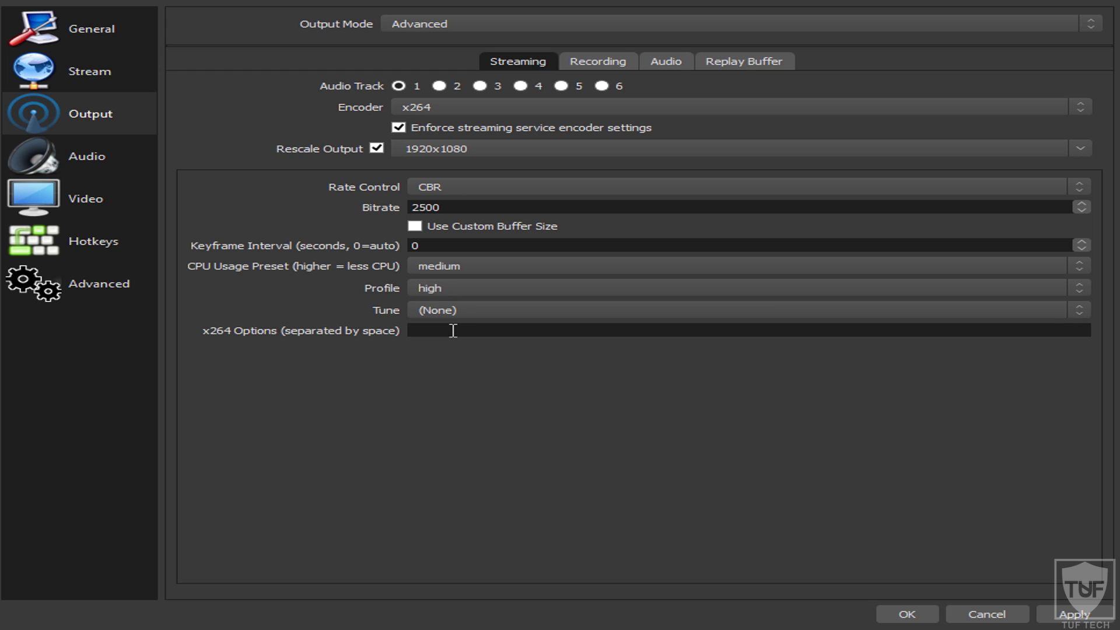
Try the animation Tune with x264 kept, then set Tune back to (None).
click(452, 306)
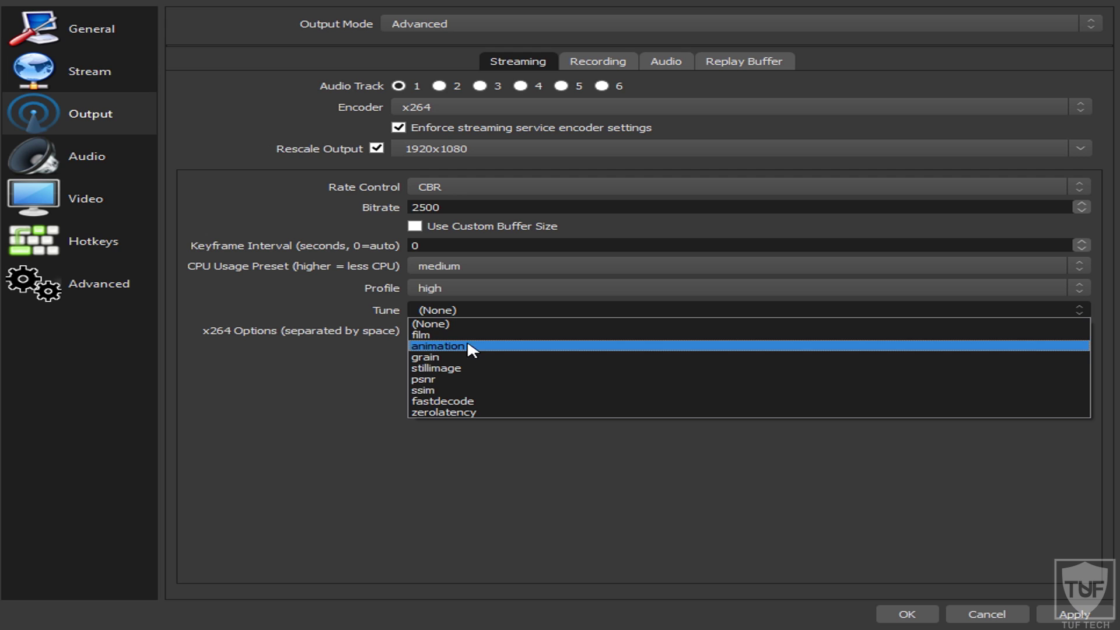
click(453, 322)
click(450, 312)
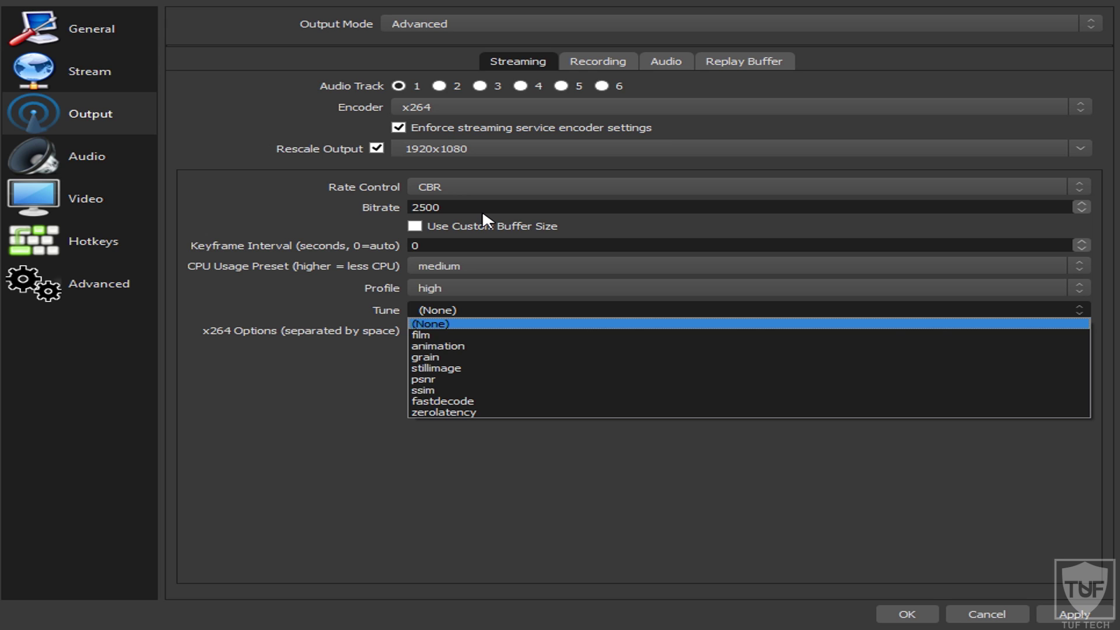
click(468, 112)
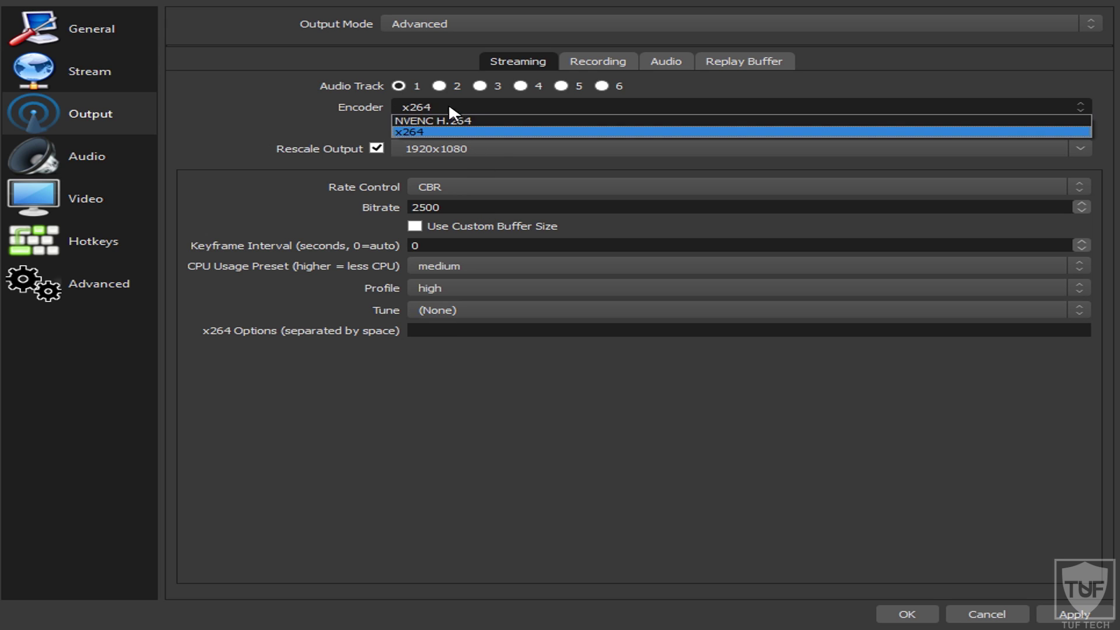
click(441, 312)
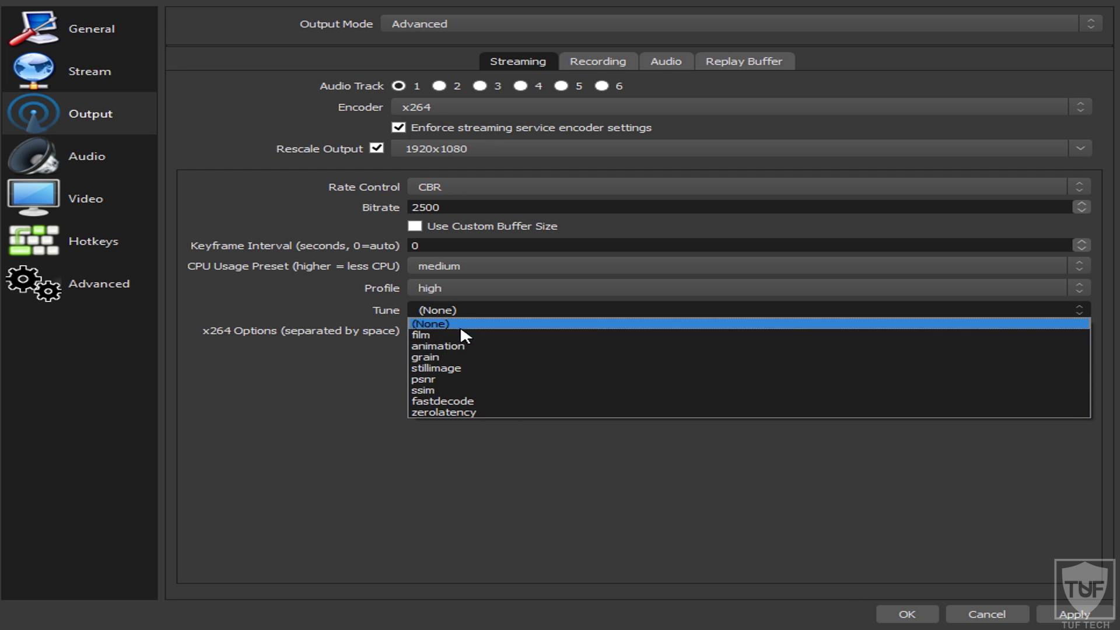
click(443, 345)
click(513, 289)
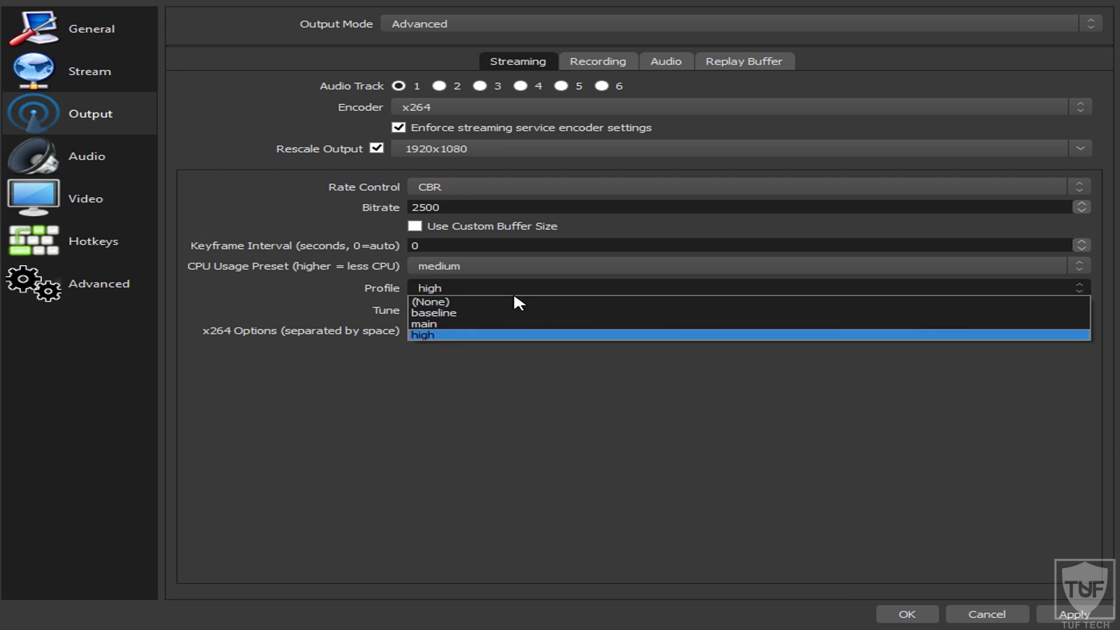
click(446, 341)
click(469, 308)
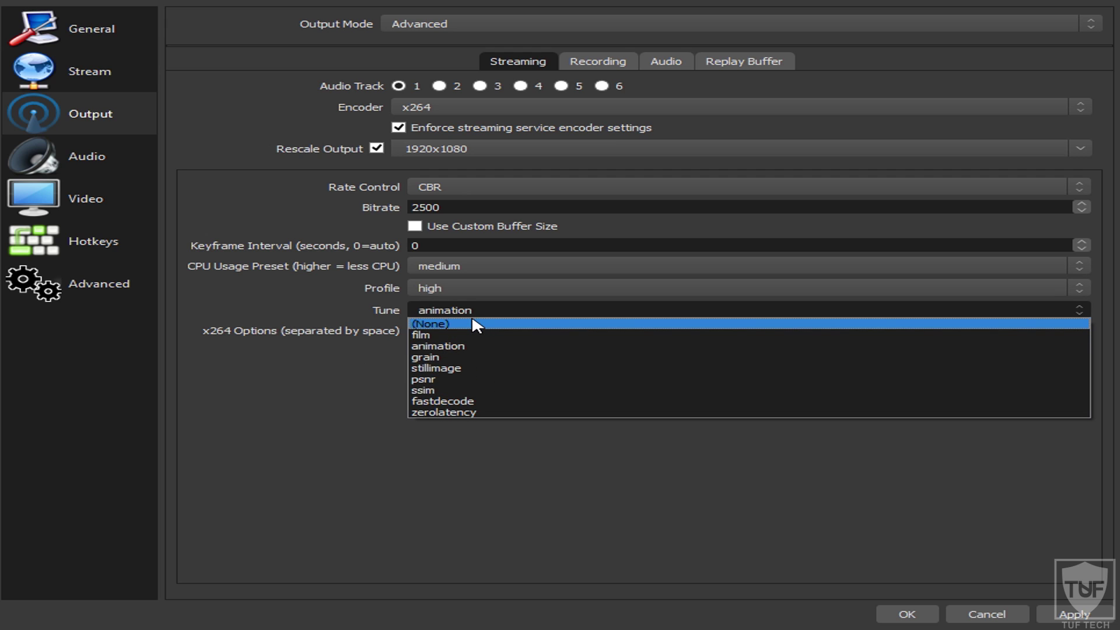
click(475, 325)
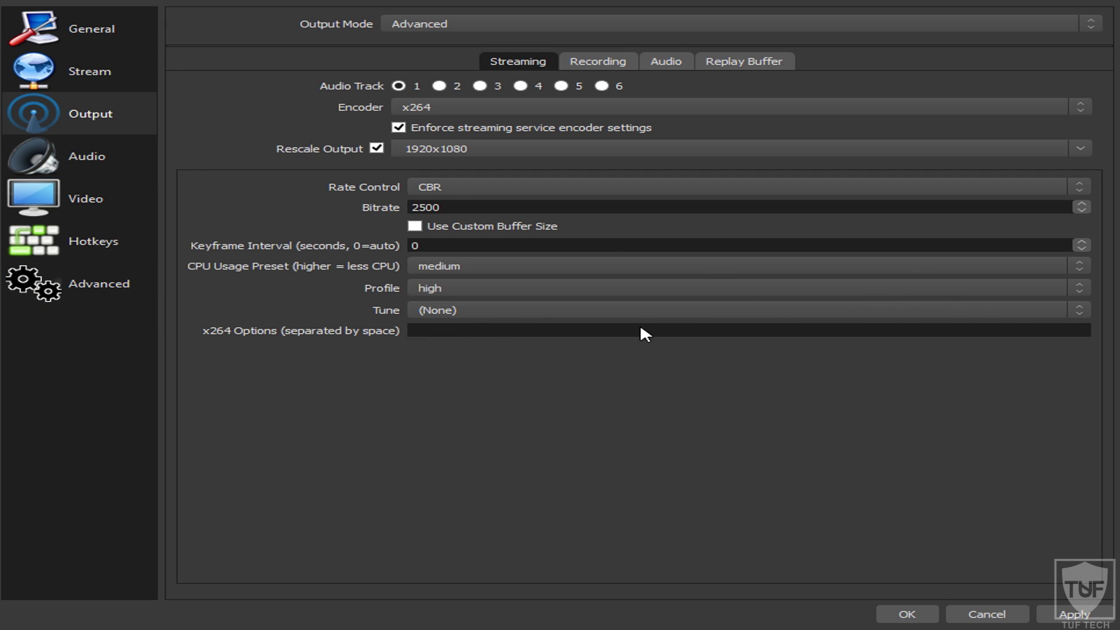
click(113, 159)
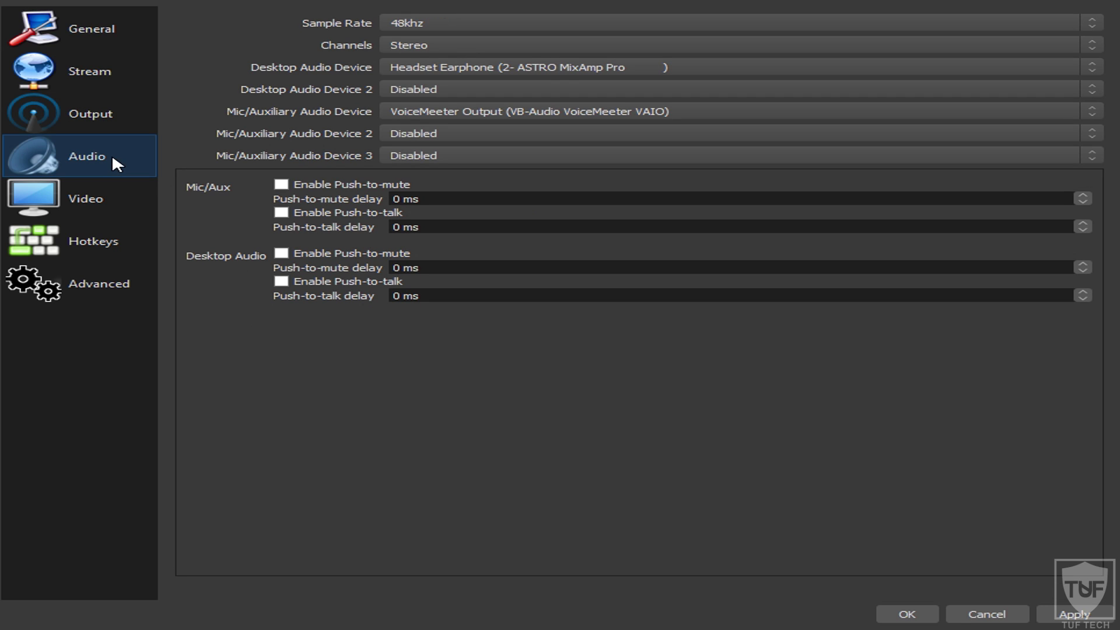
click(456, 26)
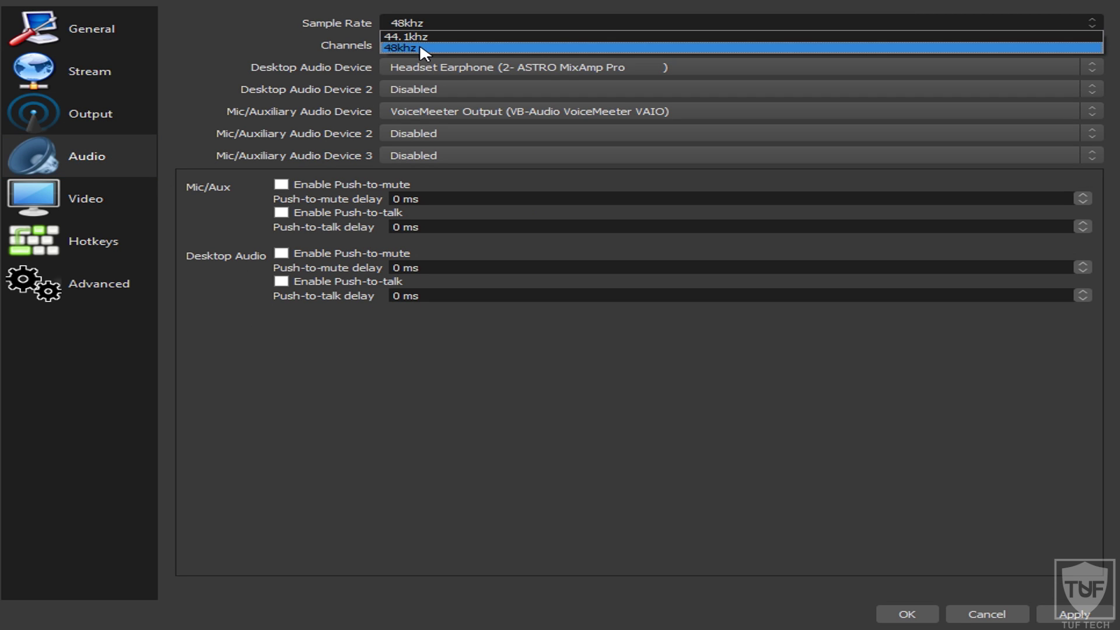
click(421, 49)
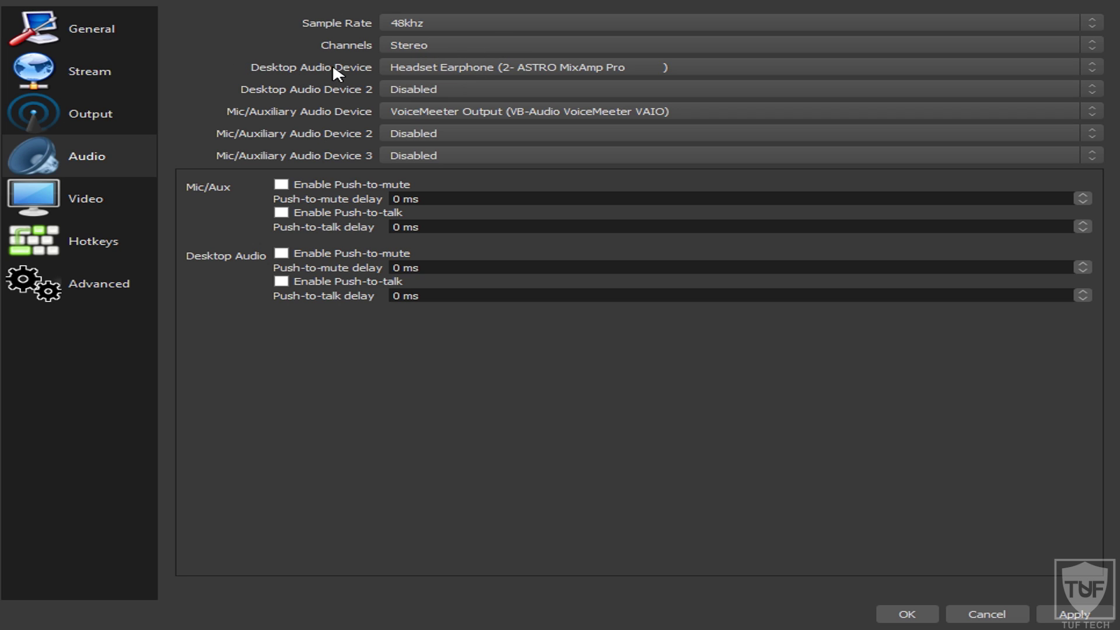
click(412, 68)
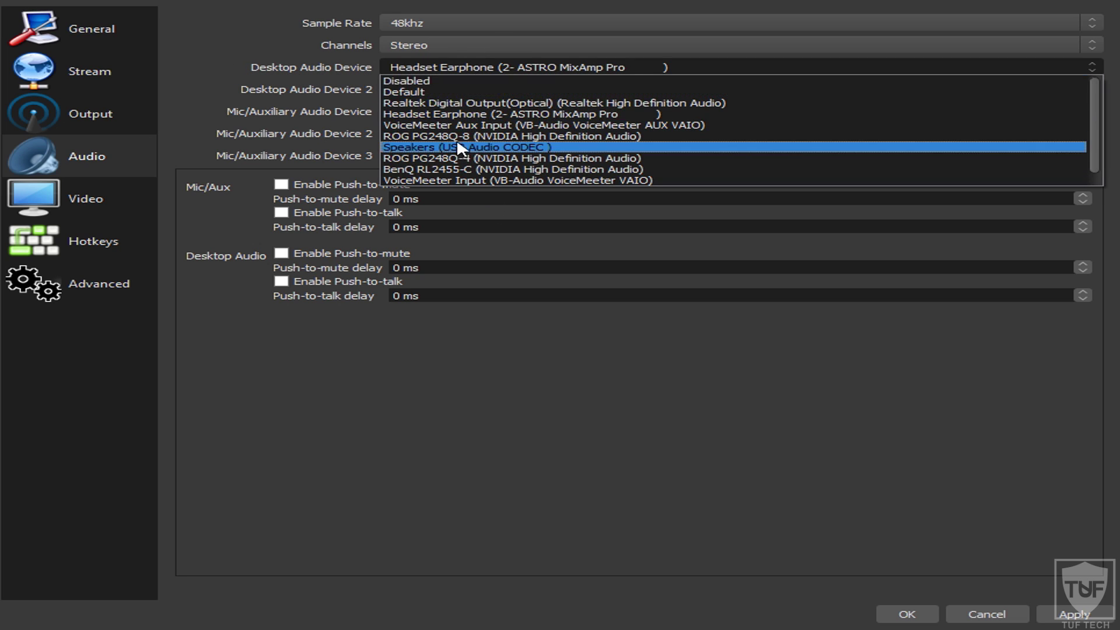
click(303, 56)
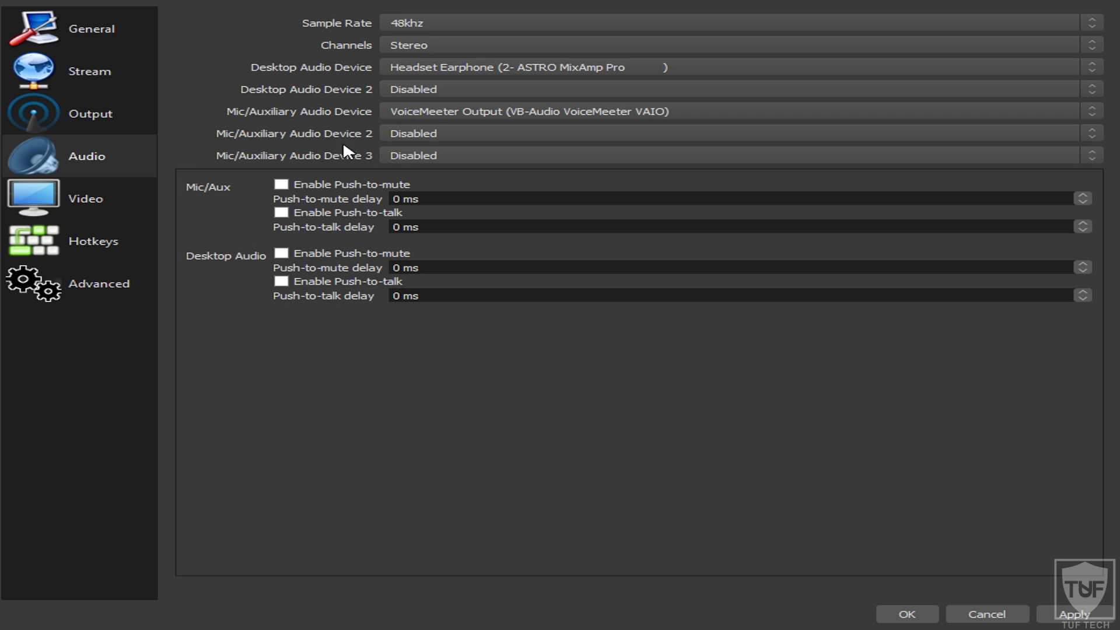
click(453, 111)
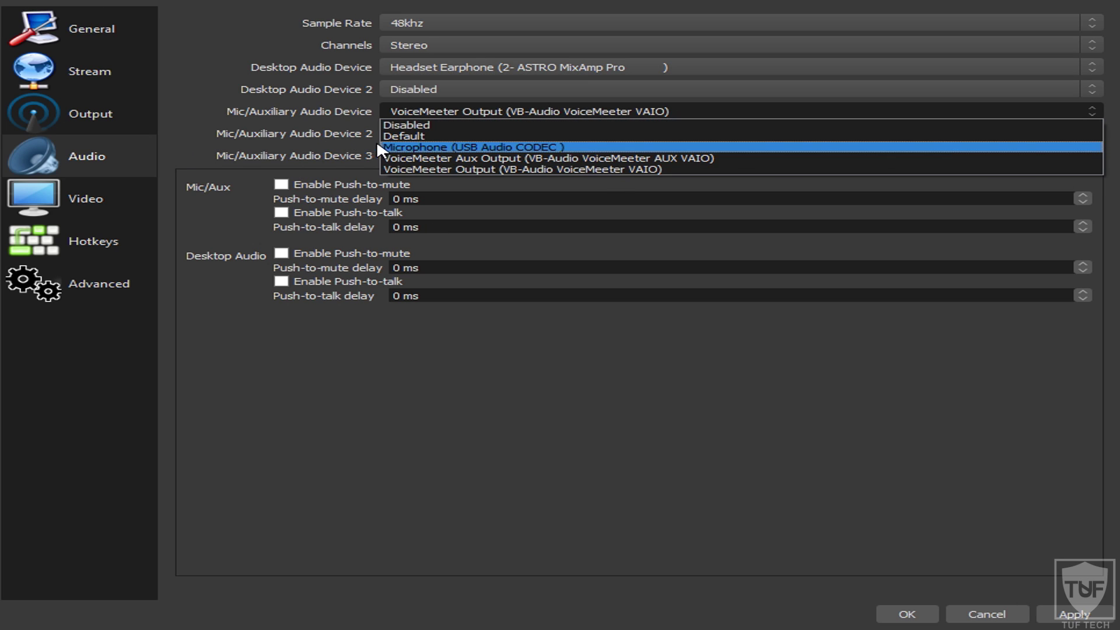
click(409, 69)
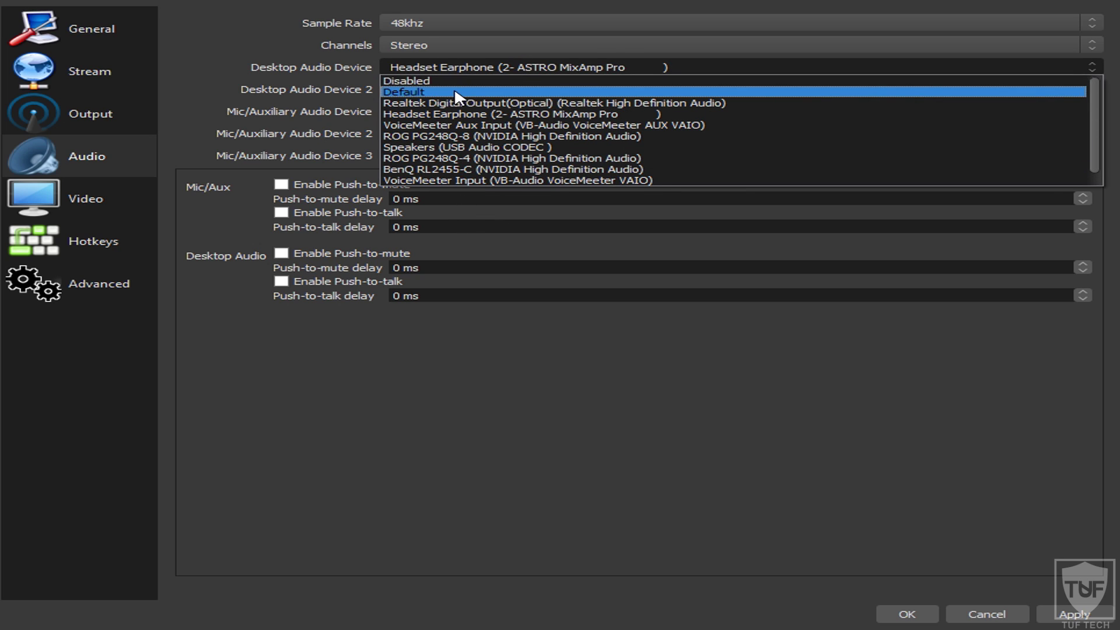
click(282, 48)
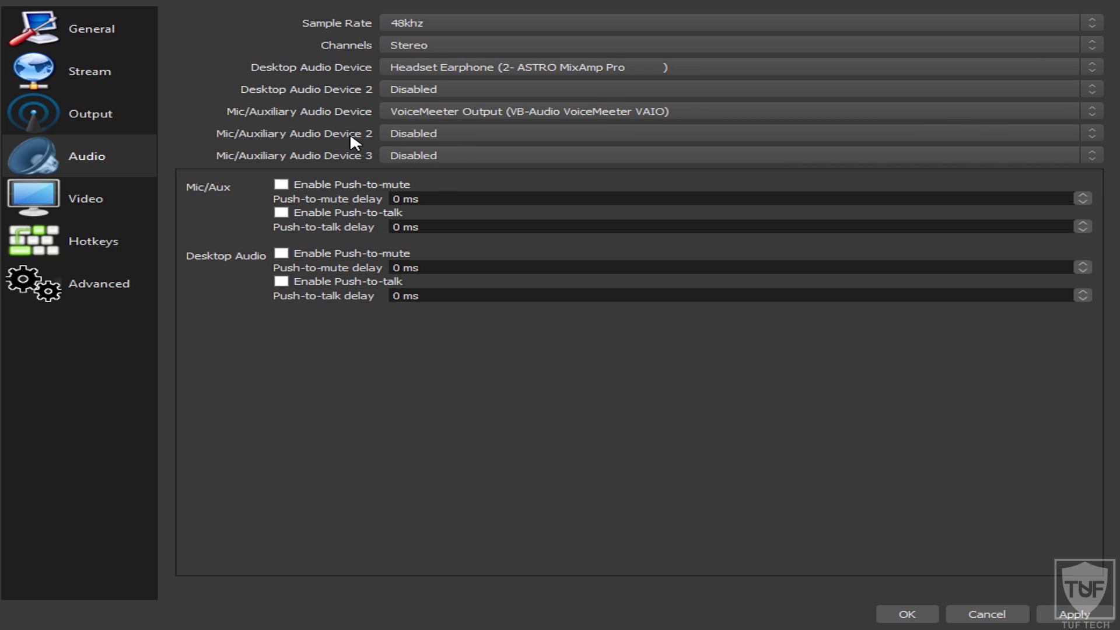
click(129, 88)
click(116, 112)
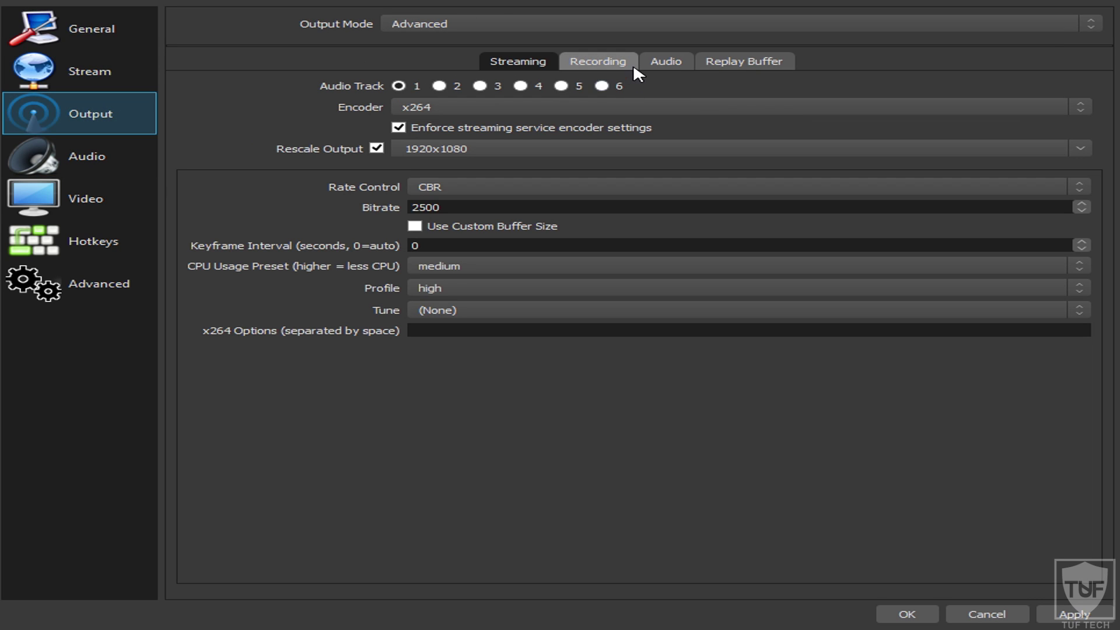
click(598, 62)
click(654, 63)
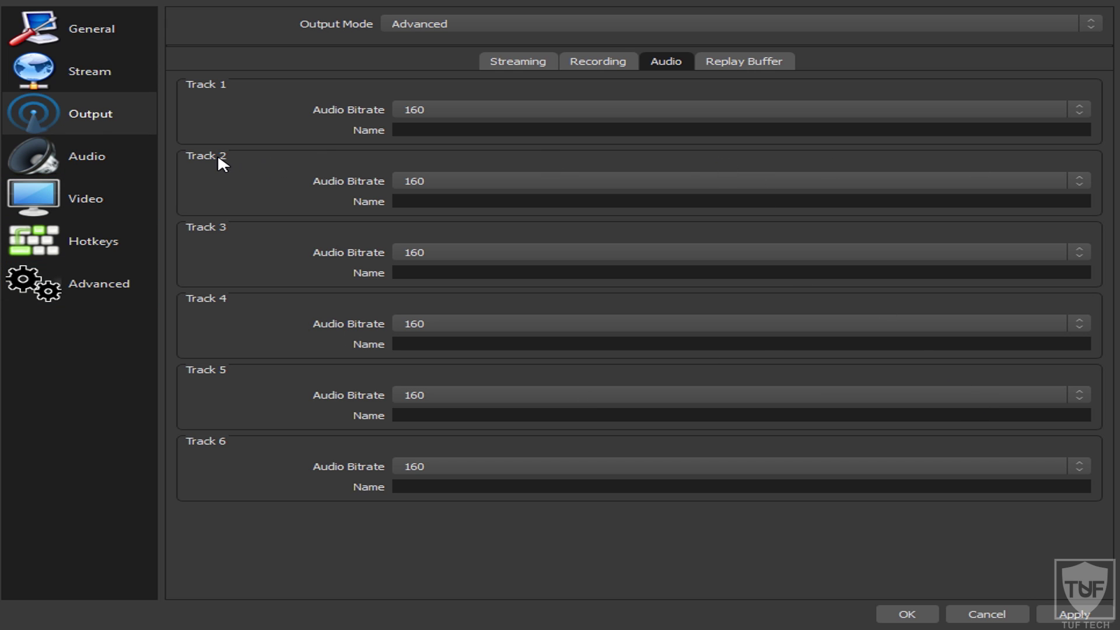
click(112, 156)
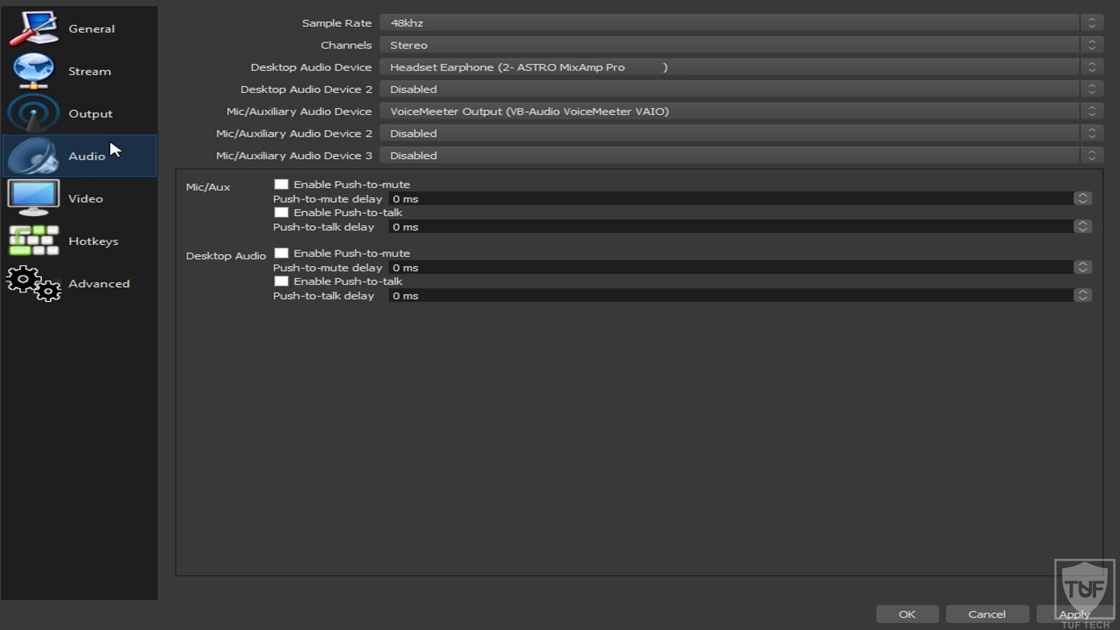
click(117, 132)
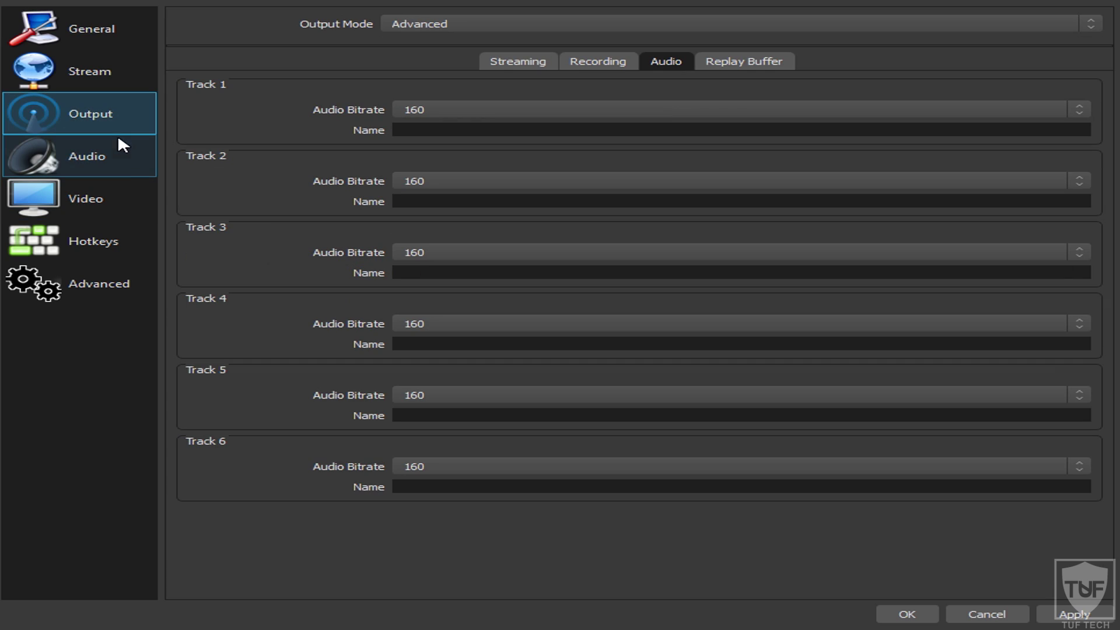
click(133, 167)
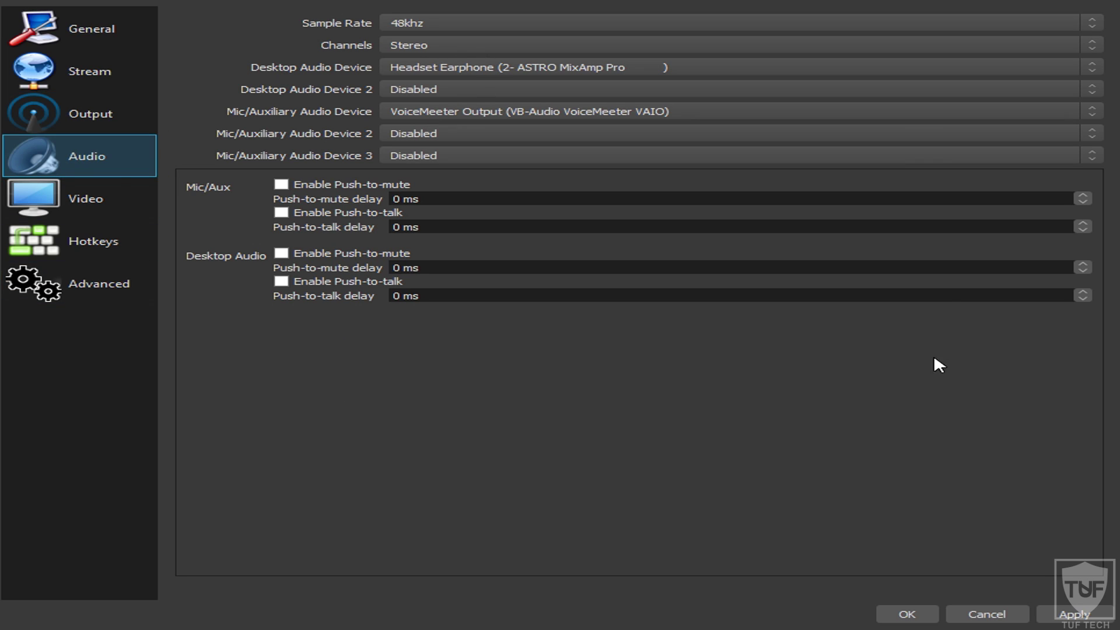
On the Video page, set base and output resolution to 1280x720.
click(92, 198)
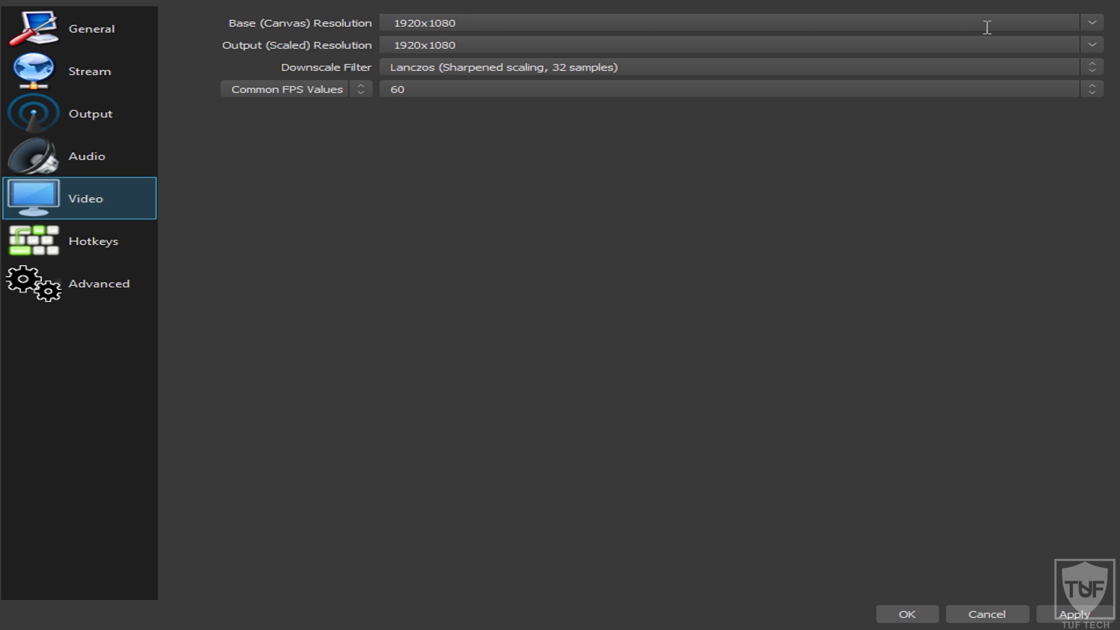
click(1091, 24)
click(887, 187)
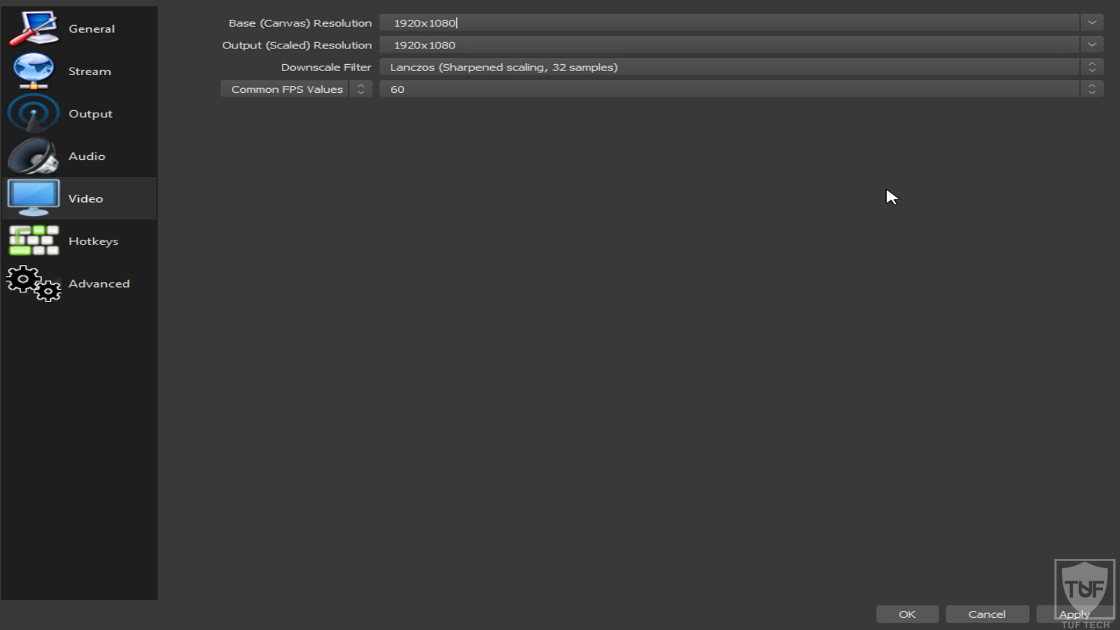
click(1092, 24)
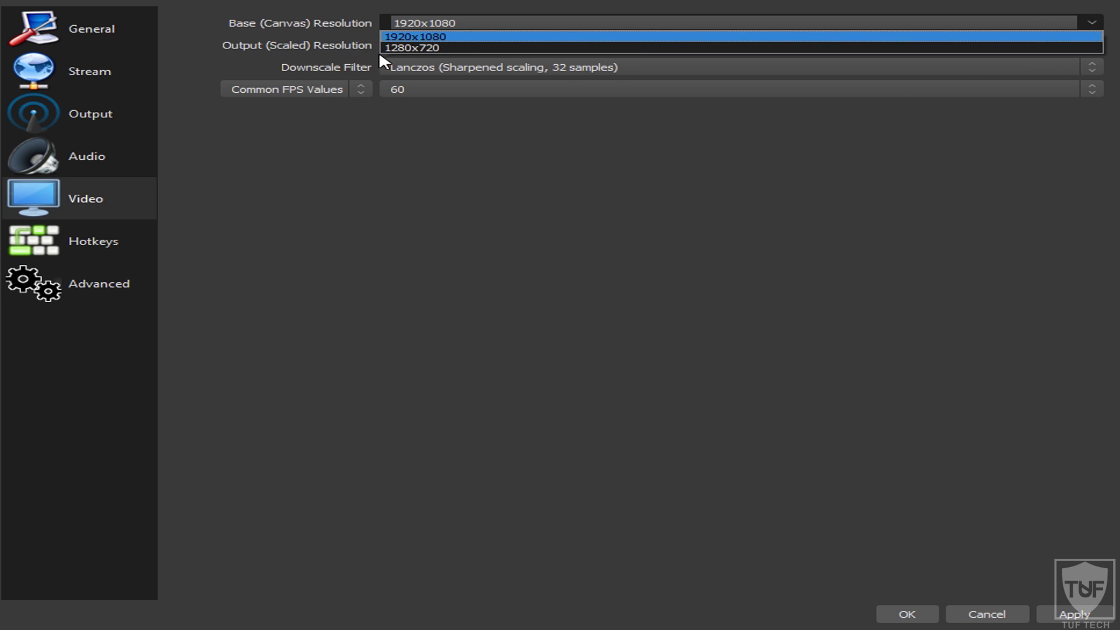
click(412, 49)
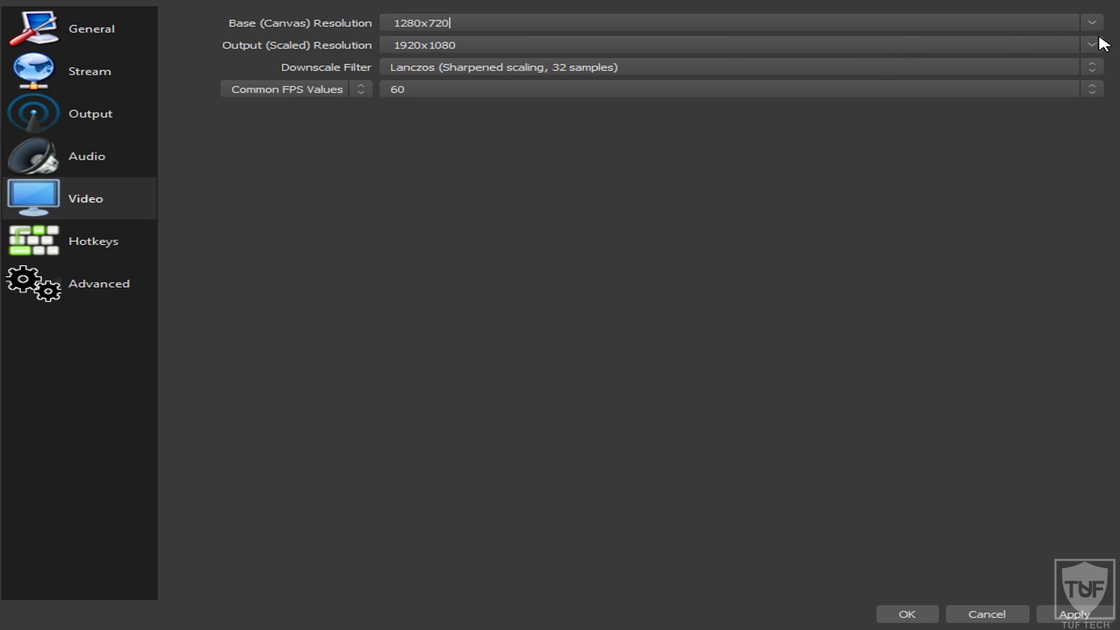
click(1095, 44)
click(455, 59)
Keep the Lanczos downscale filter and restore both resolutions to 1920x1080.
click(449, 69)
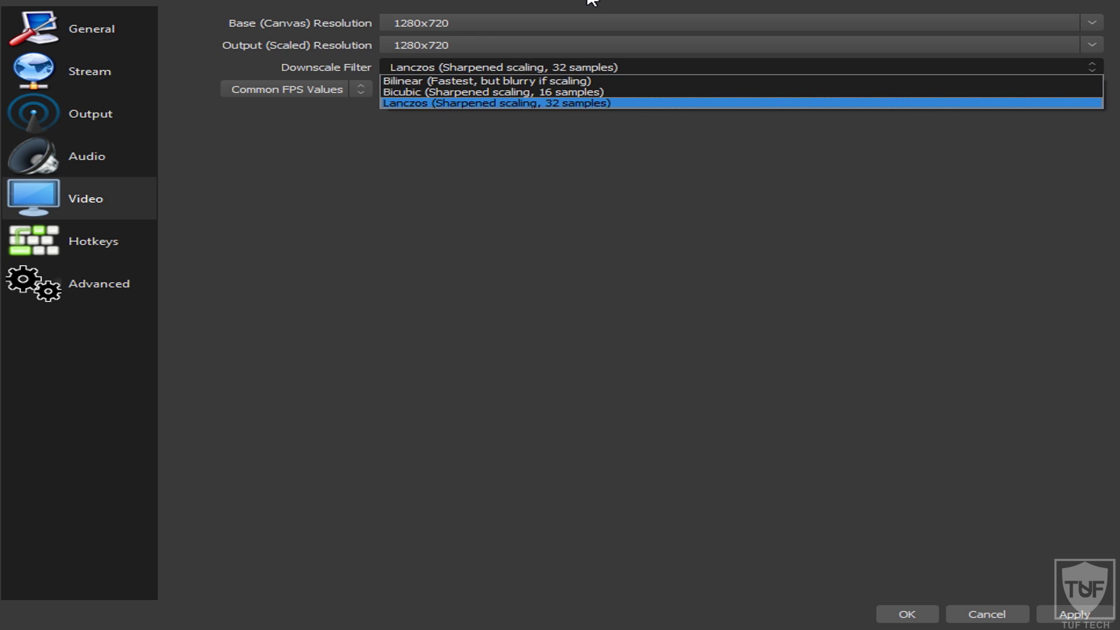
click(441, 105)
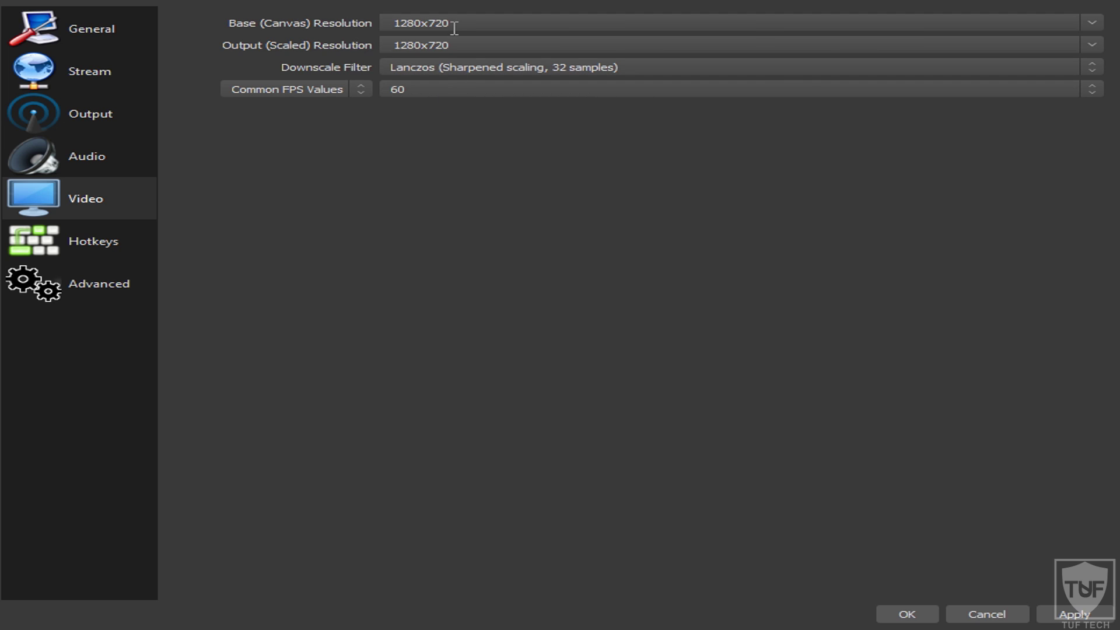
click(1091, 23)
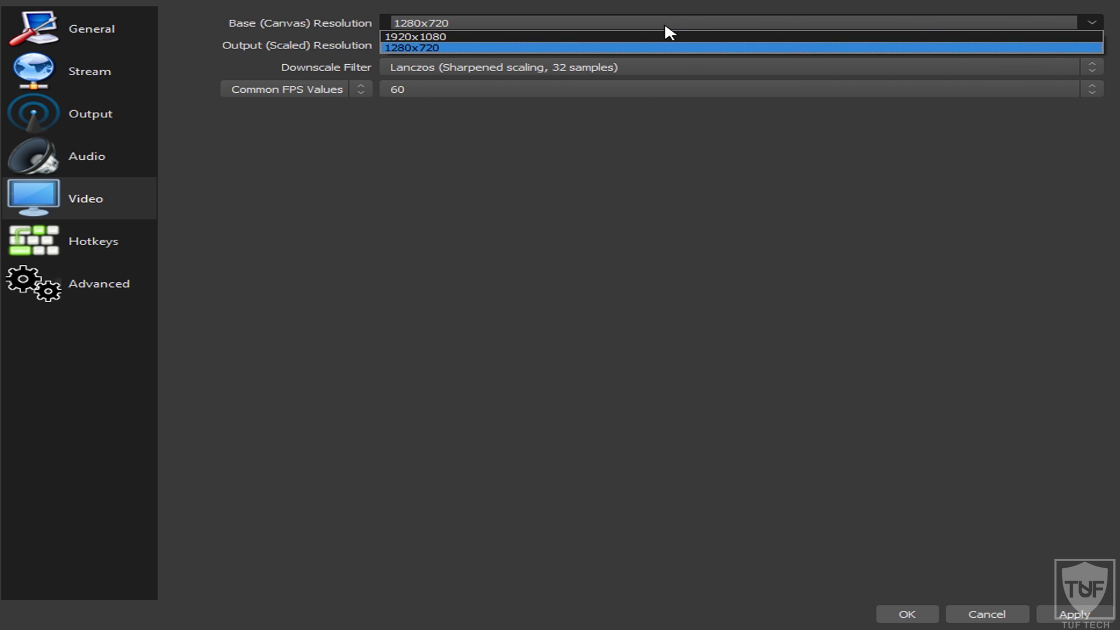
click(610, 37)
click(1091, 45)
click(405, 59)
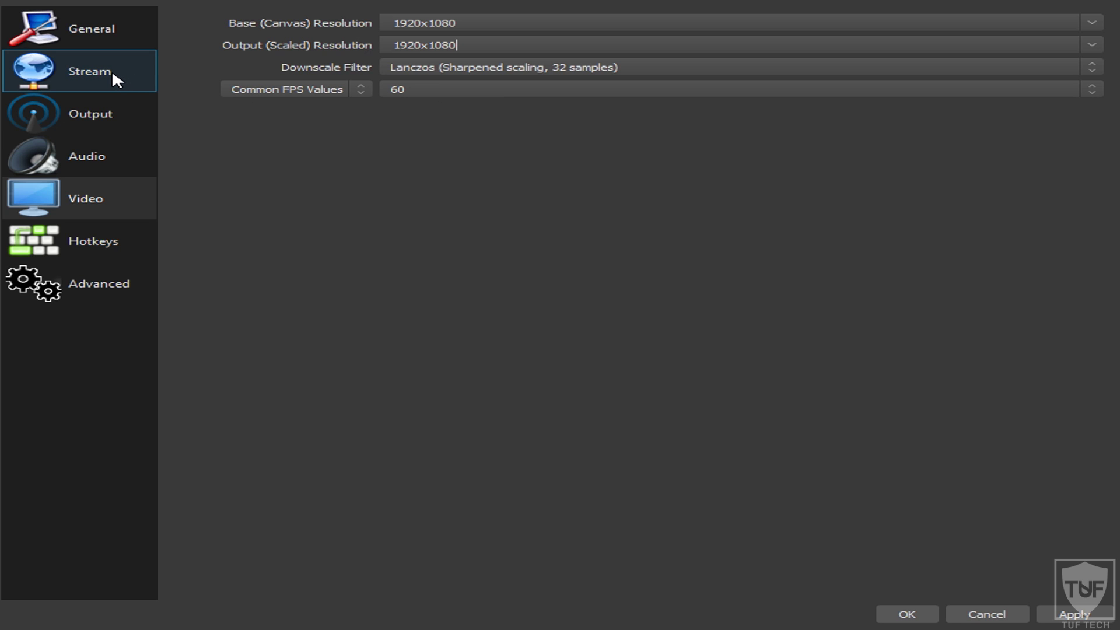
Review the Common FPS Values list repeatedly, leaving the frame rate at 60.
click(499, 87)
click(439, 179)
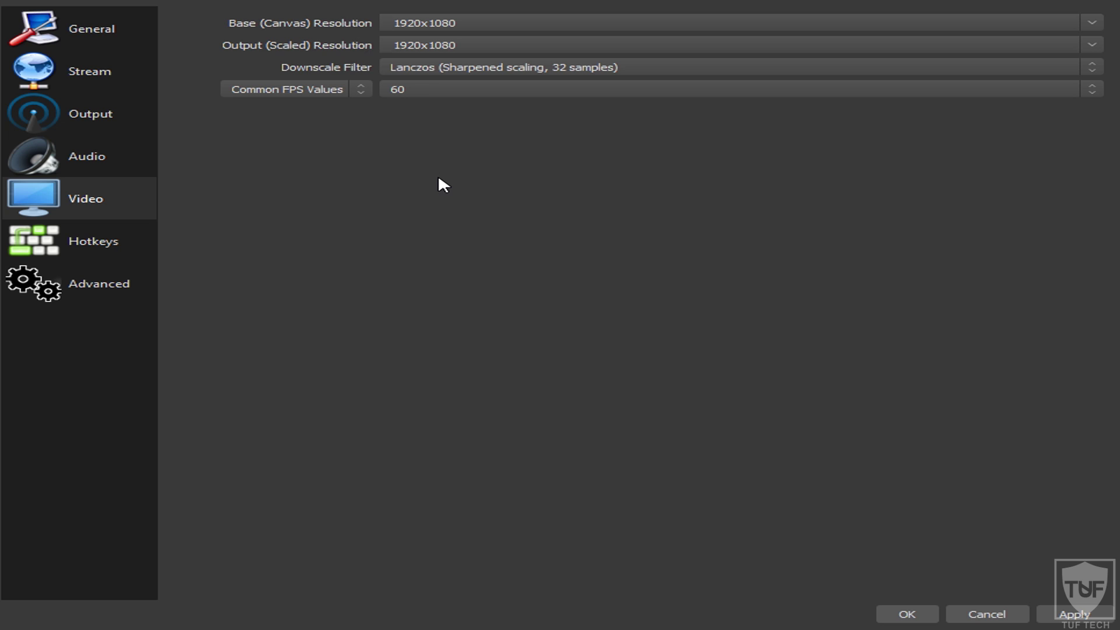
click(414, 89)
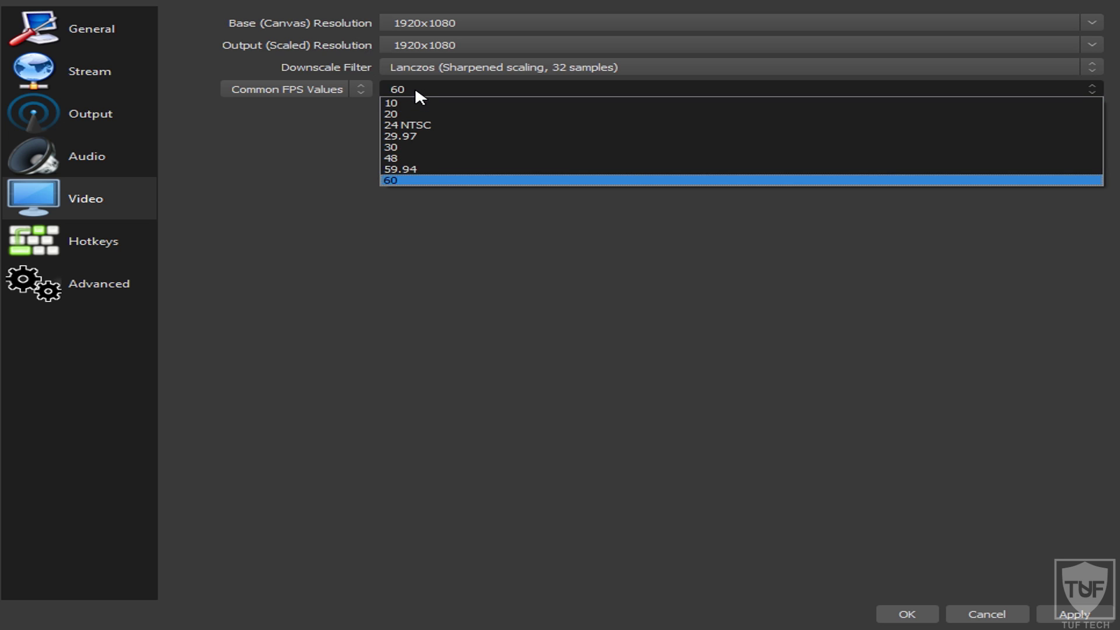
click(446, 181)
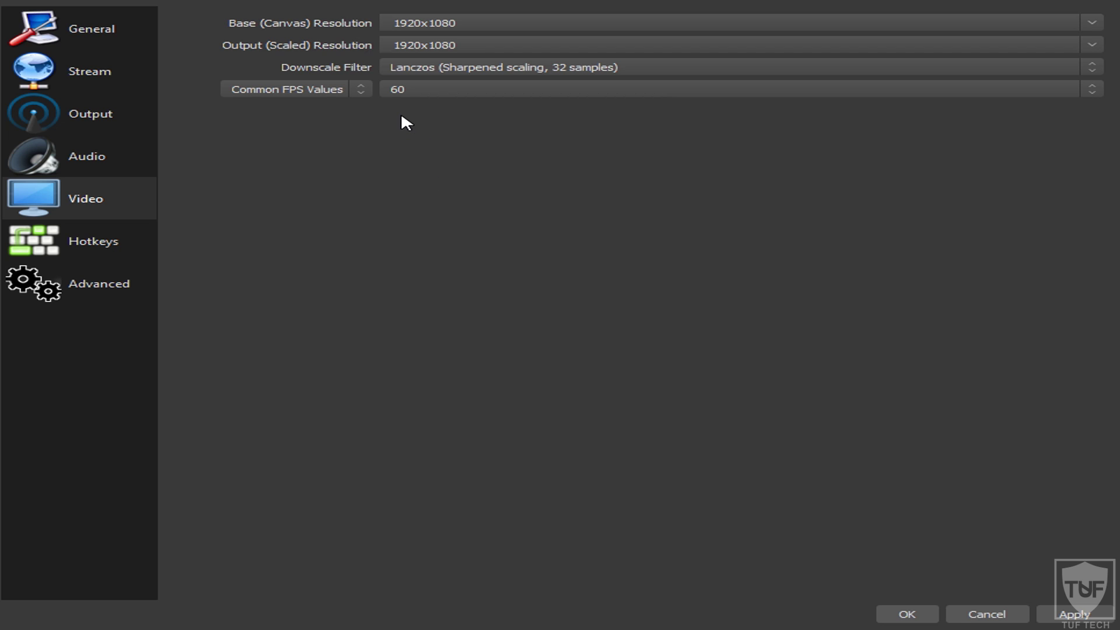
click(448, 89)
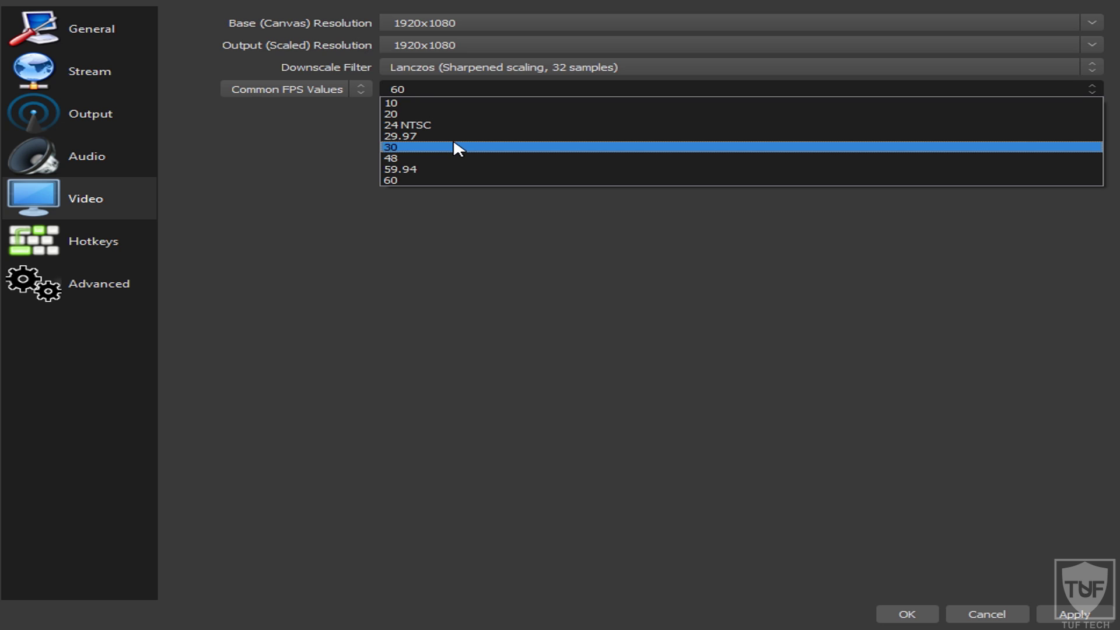
click(488, 38)
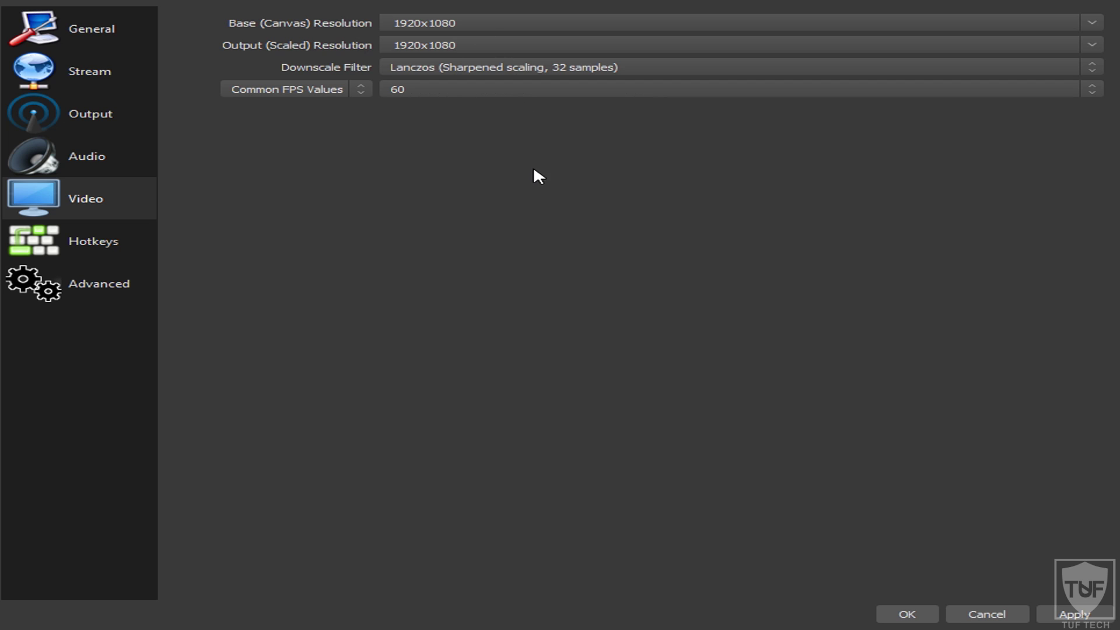
click(443, 89)
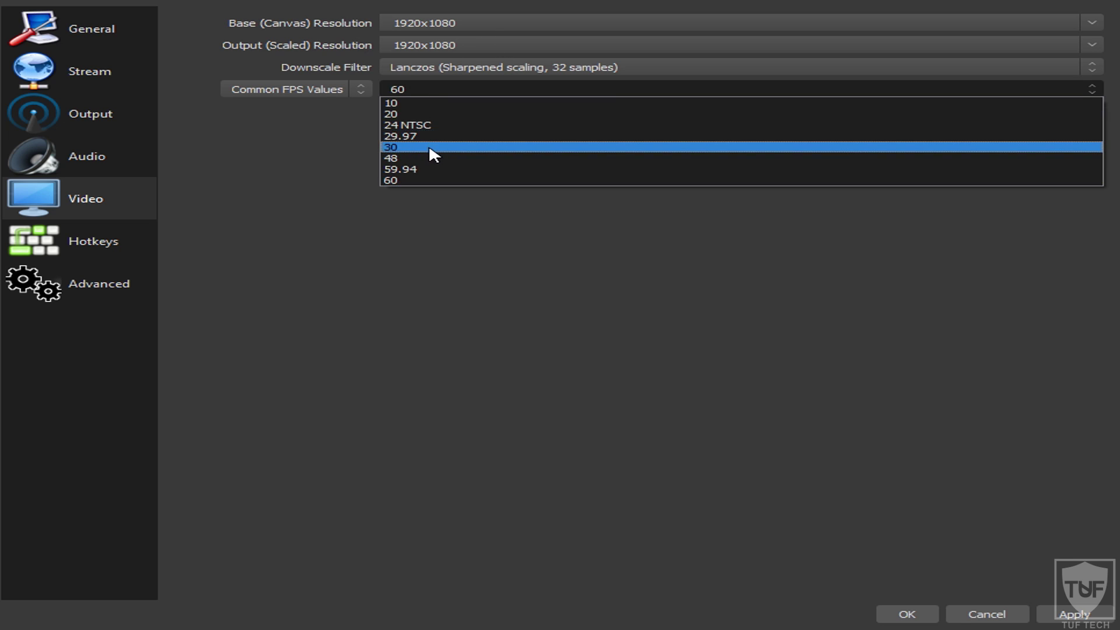
click(300, 153)
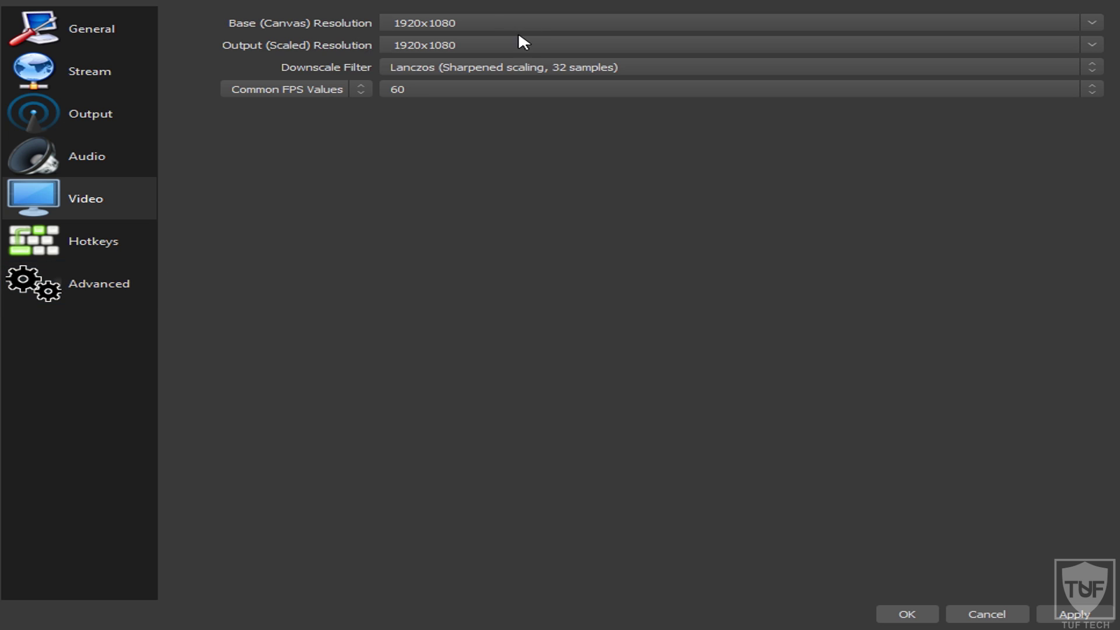
Confirm the 1920x1080 base resolution and 60 FPS, then open the Hotkeys page.
click(1090, 22)
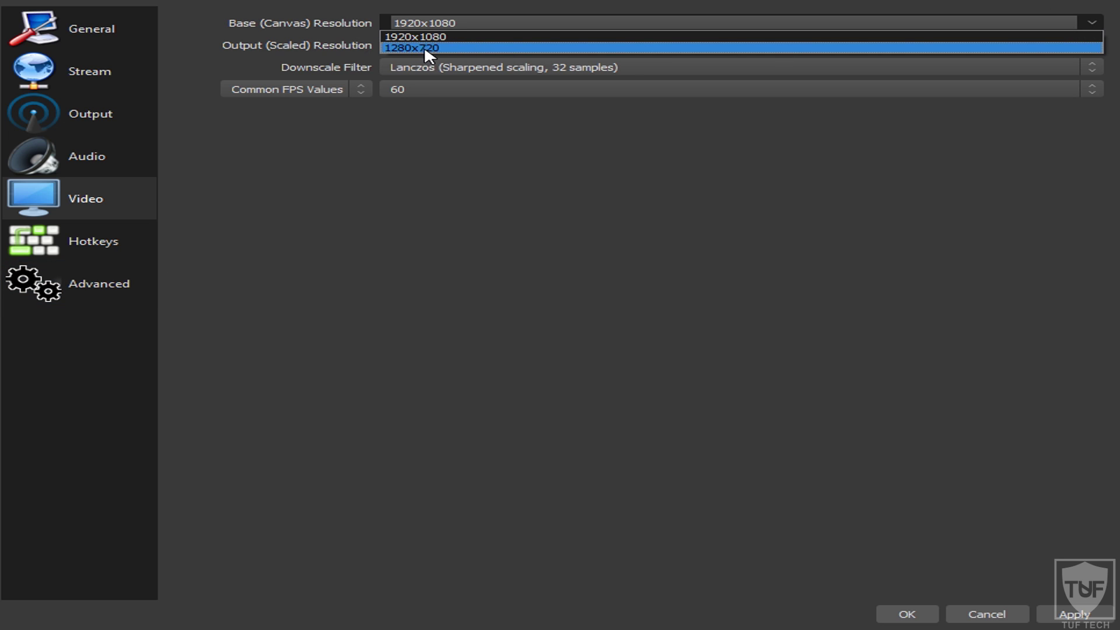
click(410, 110)
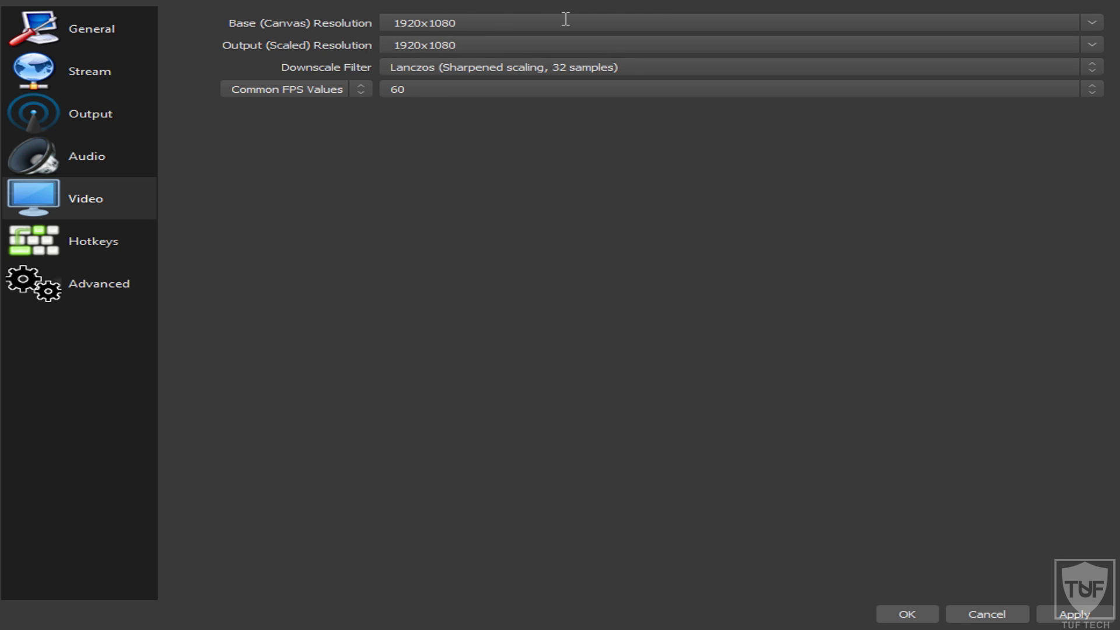
click(400, 91)
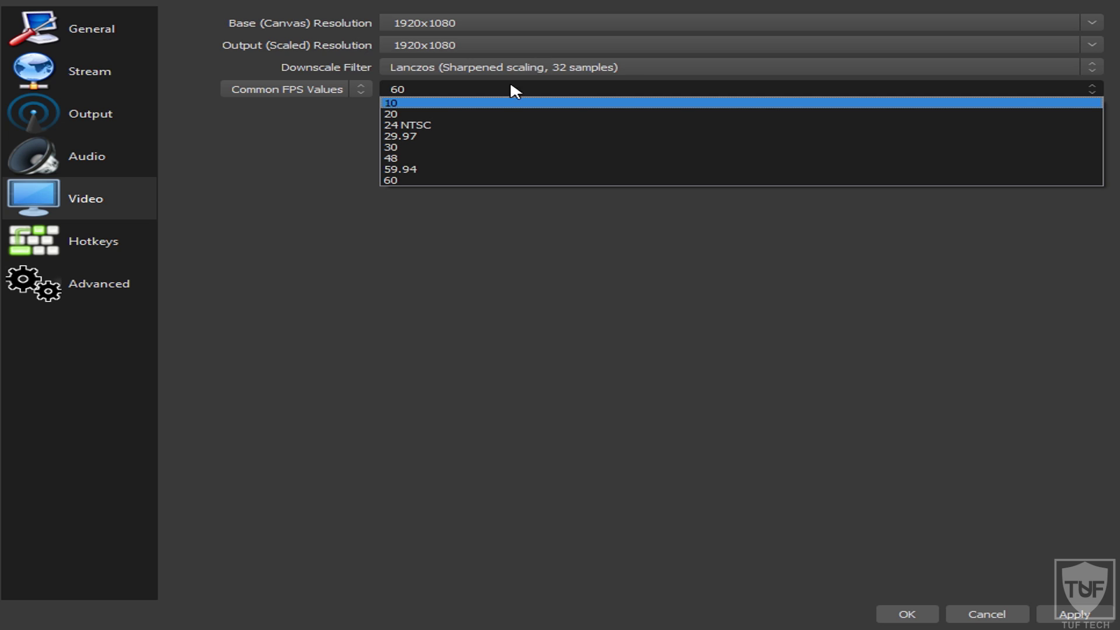
click(265, 145)
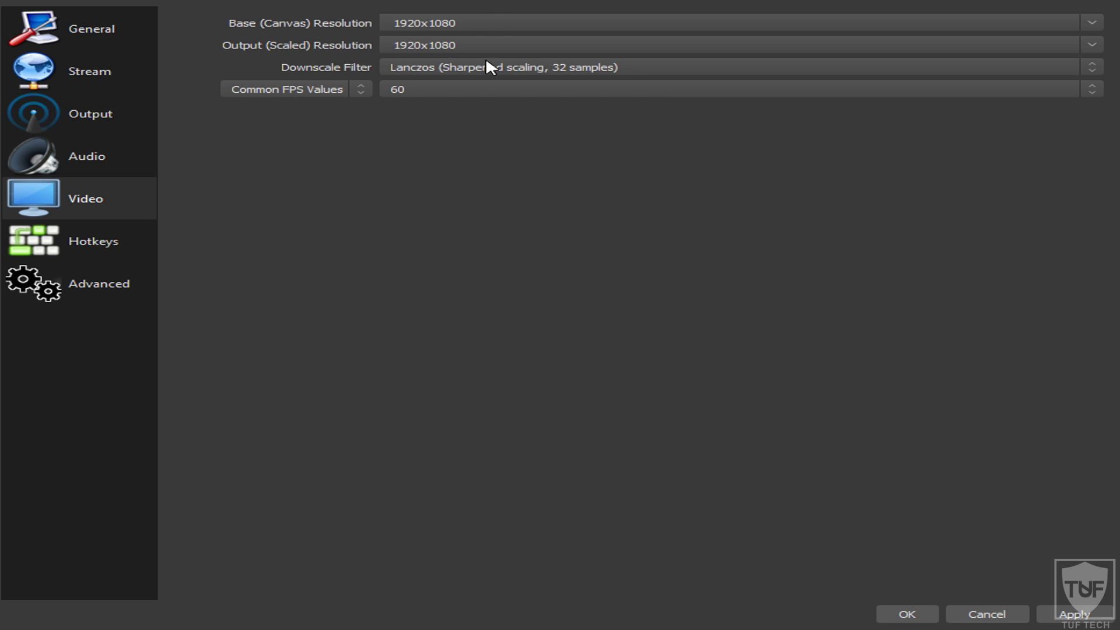
click(113, 243)
click(452, 23)
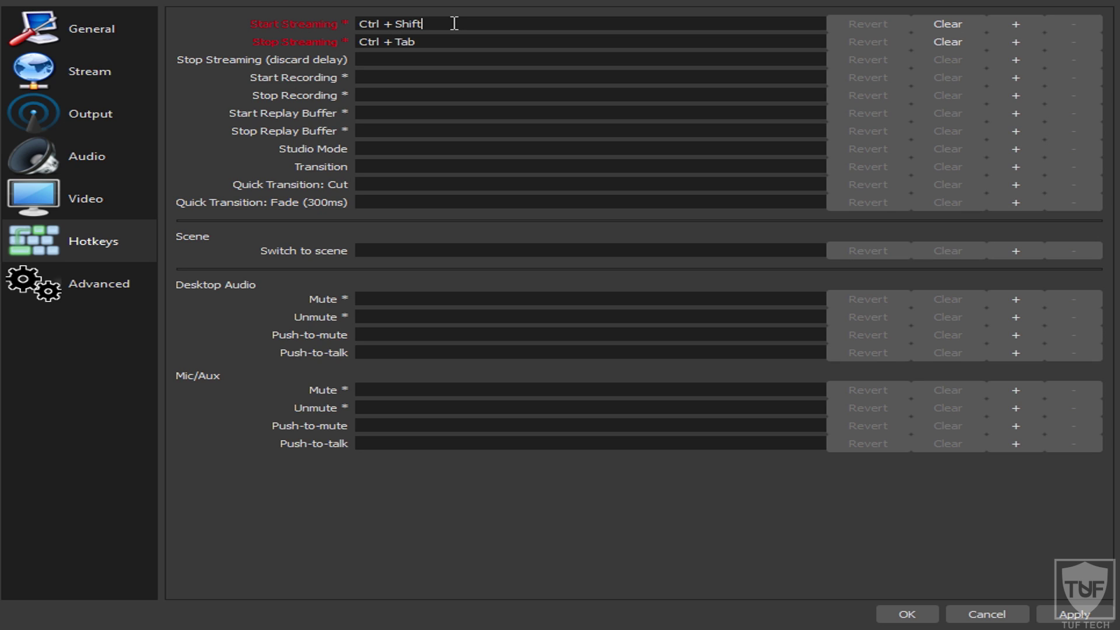
drag(453, 24, 330, 25)
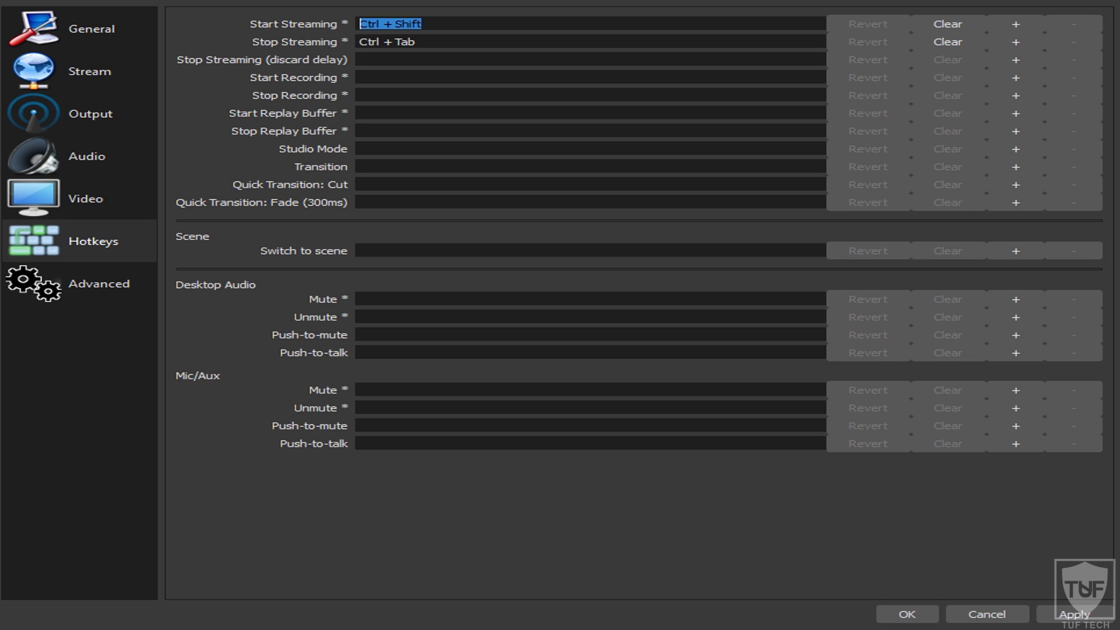
click(457, 42)
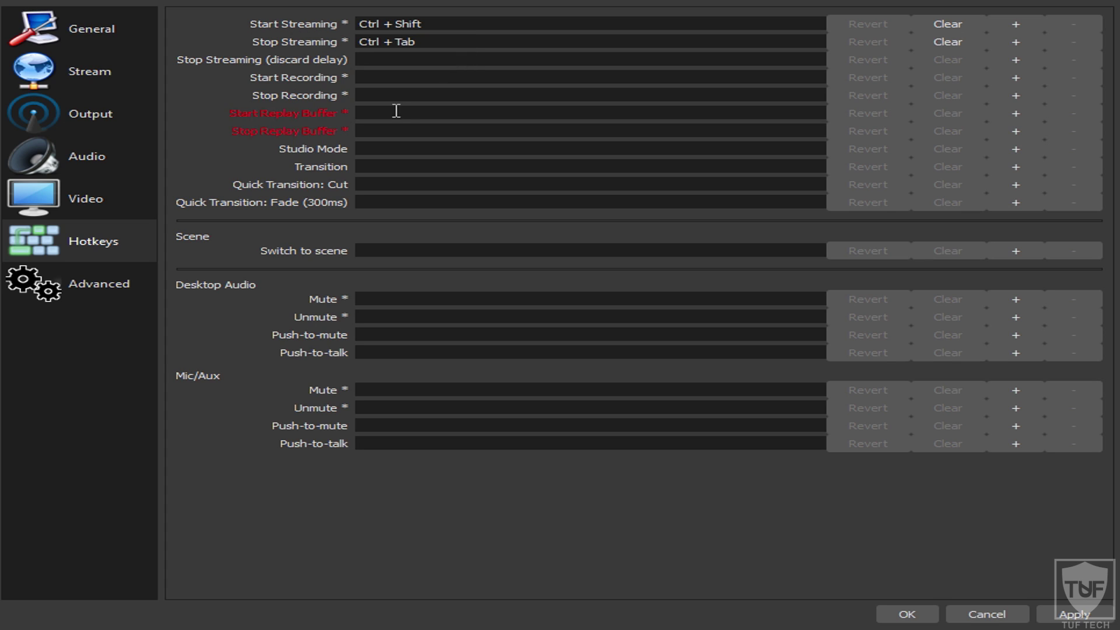
Bind Ctrl+Z to Desktop Audio Push-to-mute and Mic/Aux Mute, then change Mic/Aux Mute to Backspace.
click(403, 334)
key(ctrl+z)
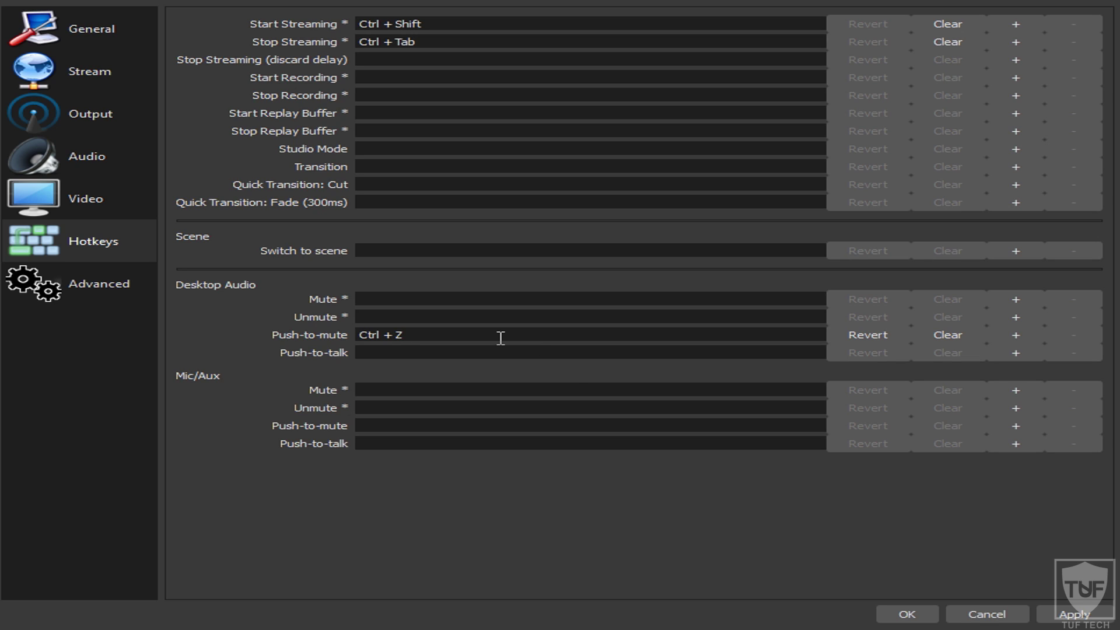
drag(453, 332, 293, 348)
click(387, 389)
key(ctrl)
key(ctrl+z)
click(492, 389)
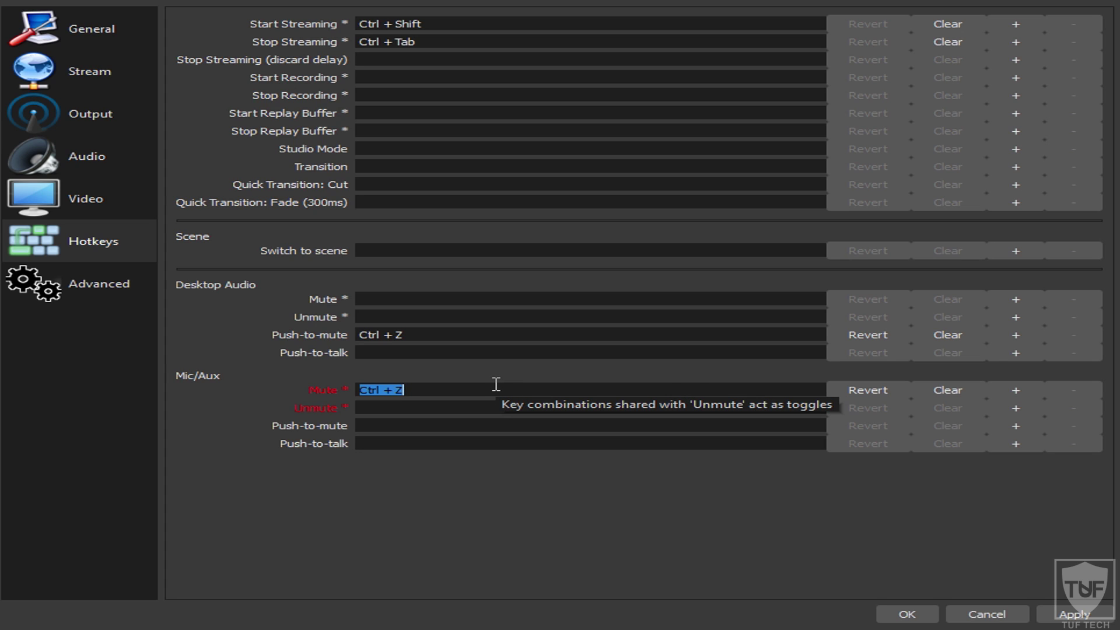
key(BackSpace)
key(BackSpace)
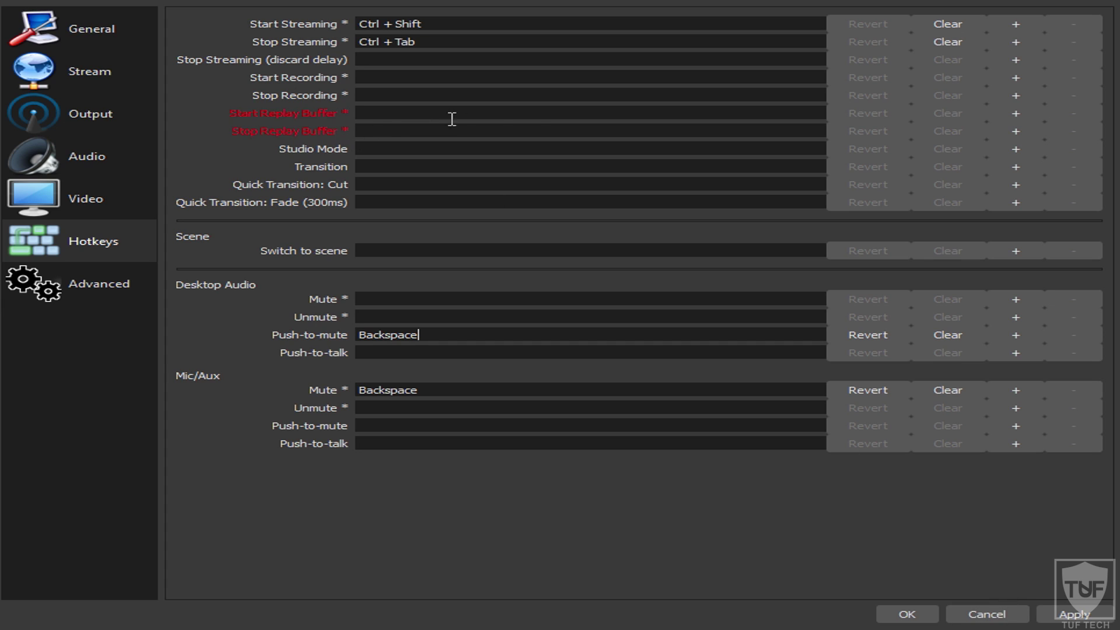
Clear the Stop Streaming, Start Streaming, desktop push-to-mute and Mic/Aux Mute shortcuts.
click(940, 42)
click(949, 24)
click(939, 335)
click(948, 390)
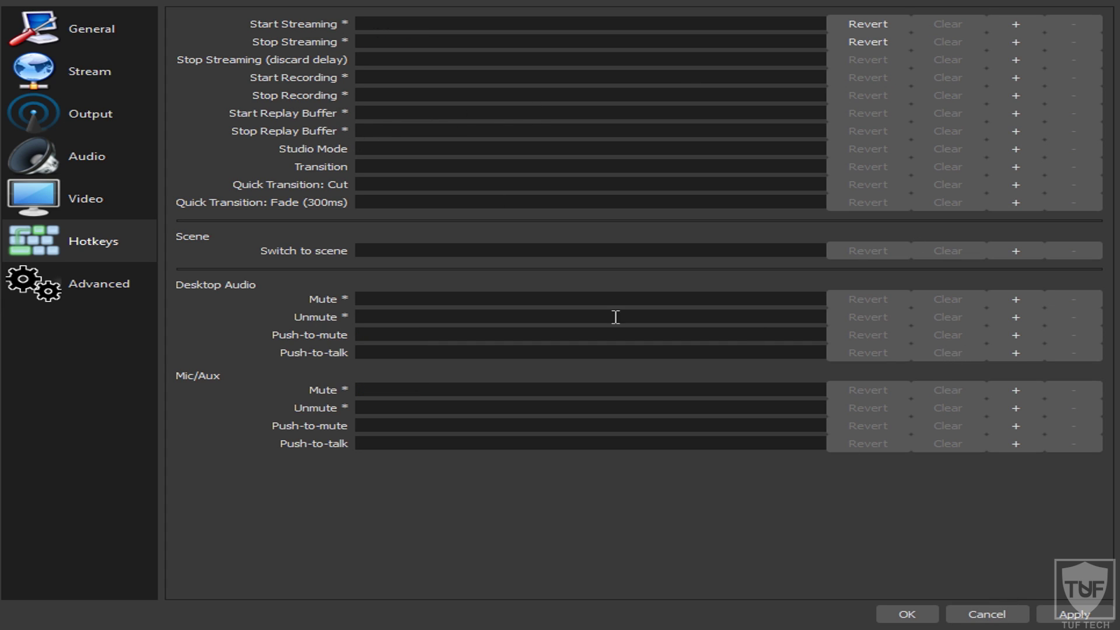
Look through the Stream, Output and Video pages, ending on the Advanced settings page.
click(100, 284)
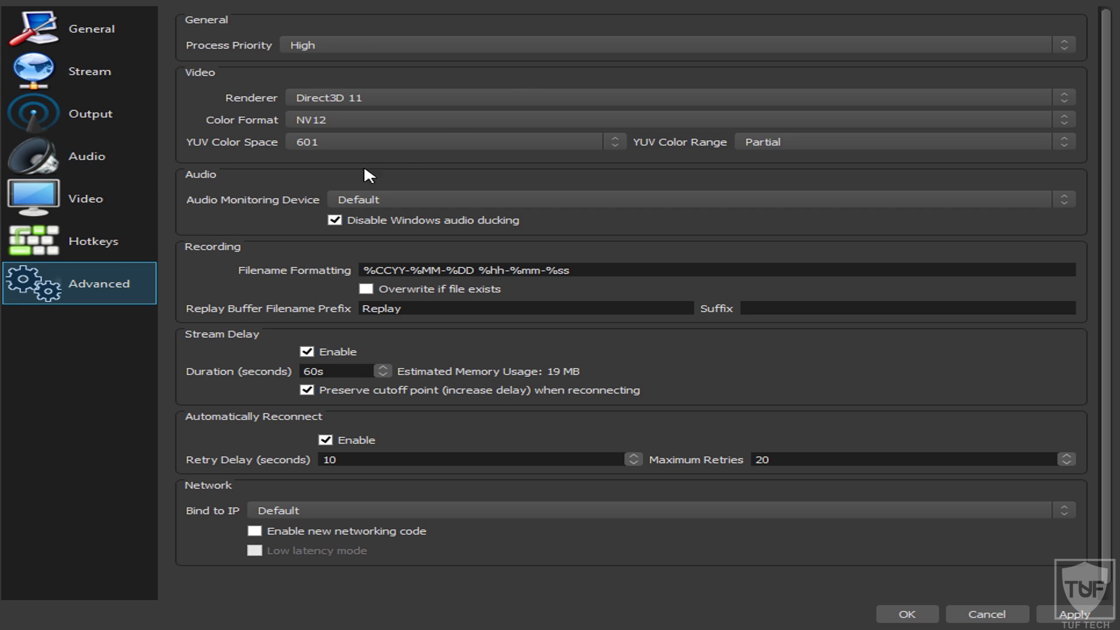
click(111, 77)
click(79, 114)
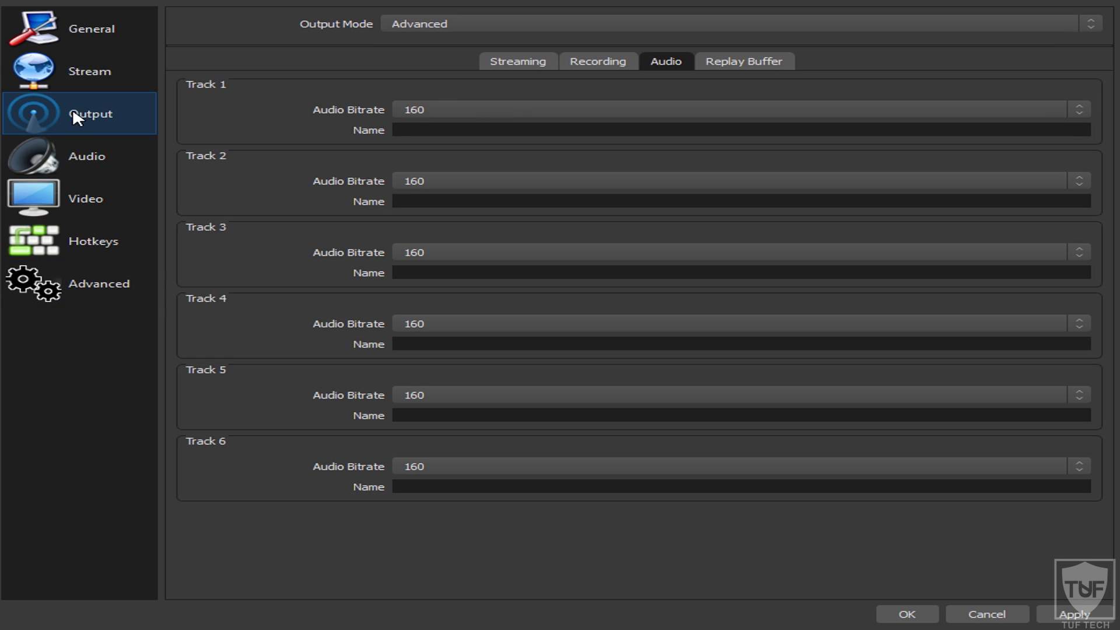
click(498, 61)
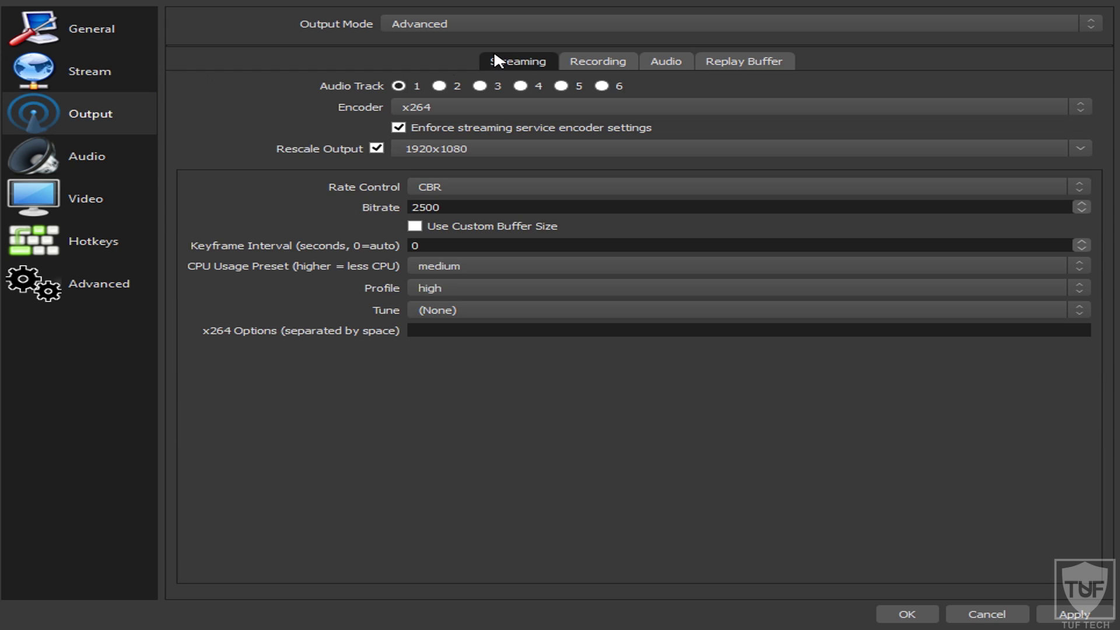
click(90, 203)
click(44, 268)
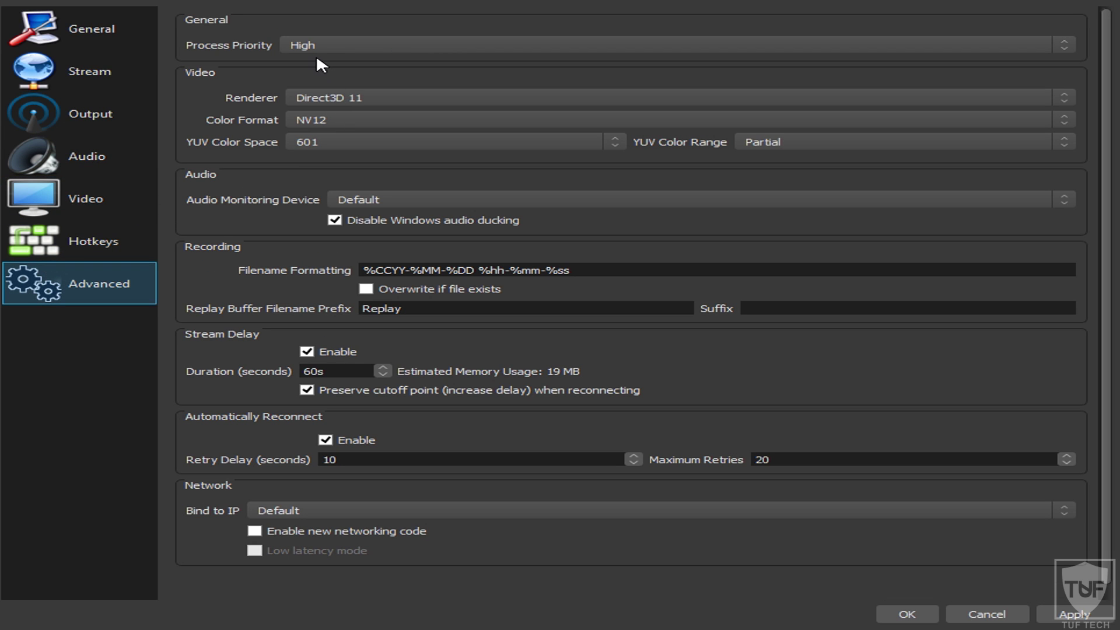
Check the process priority choices, keeping the priority at High.
click(323, 39)
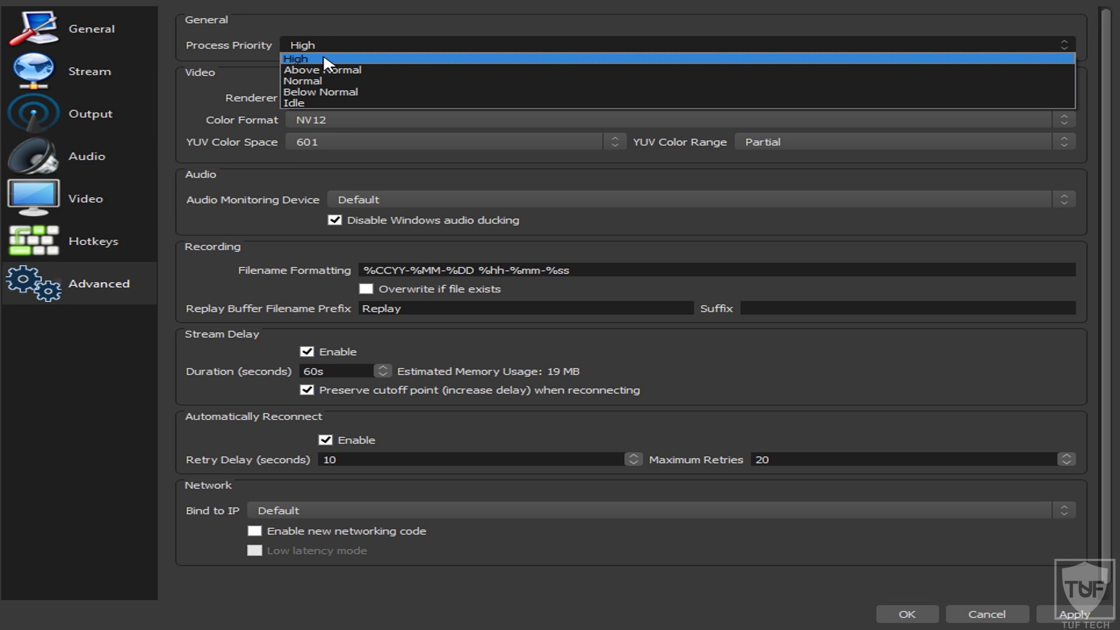
click(321, 60)
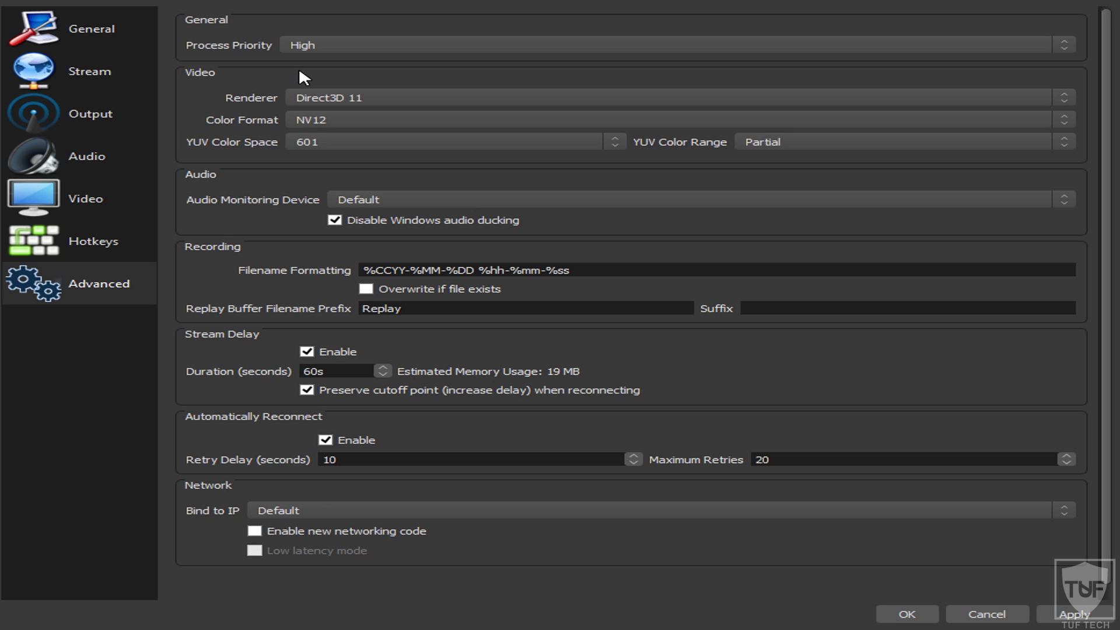
click(362, 43)
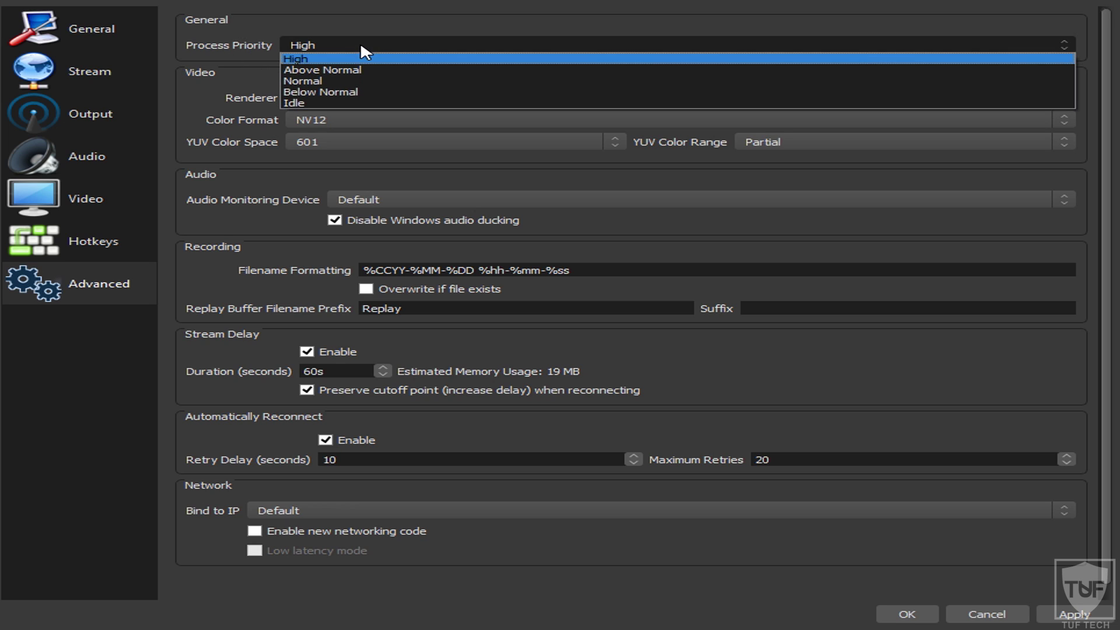
click(301, 59)
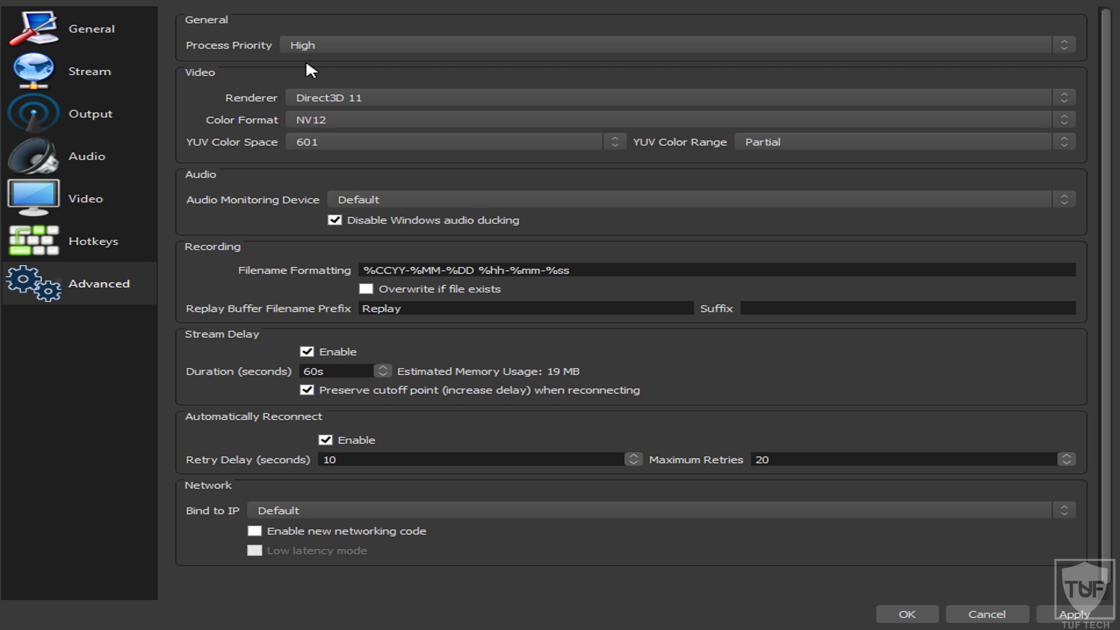
click(293, 49)
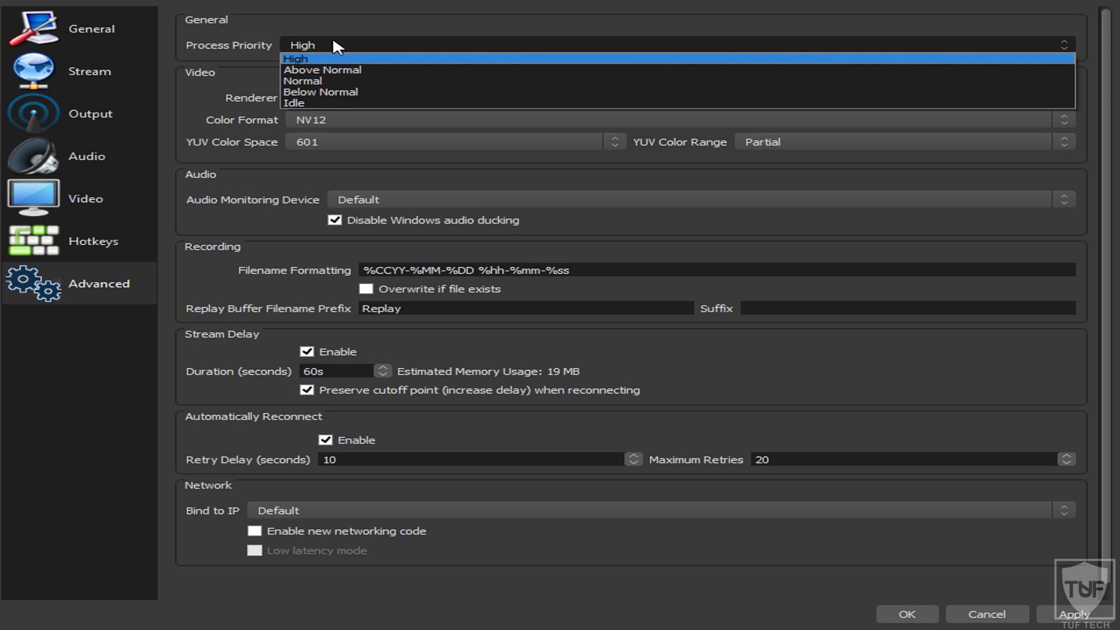
click(333, 58)
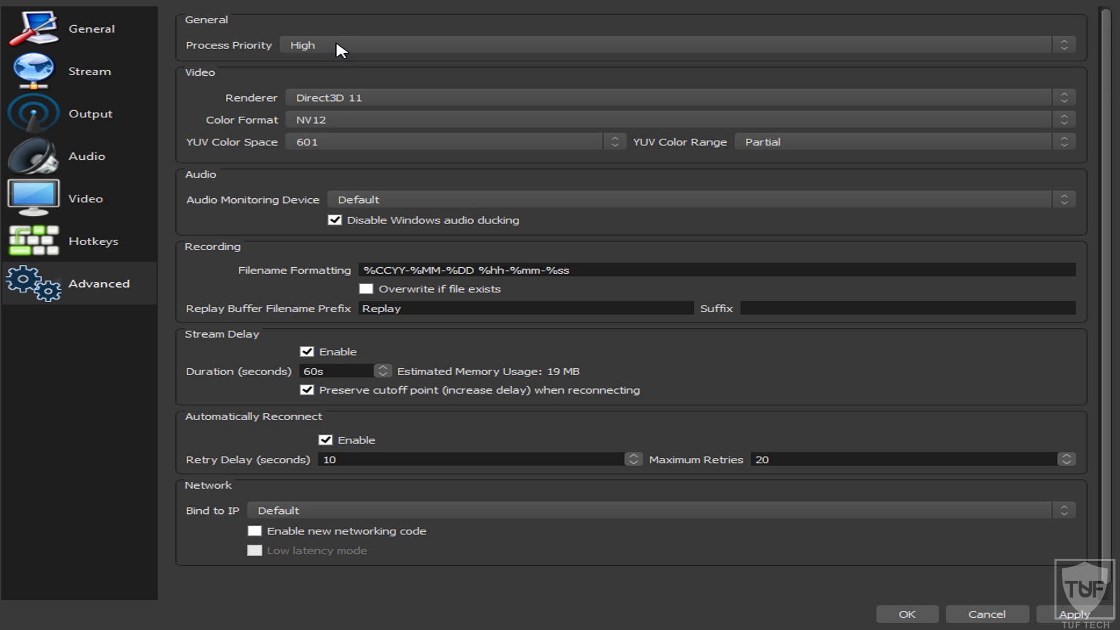
click(337, 44)
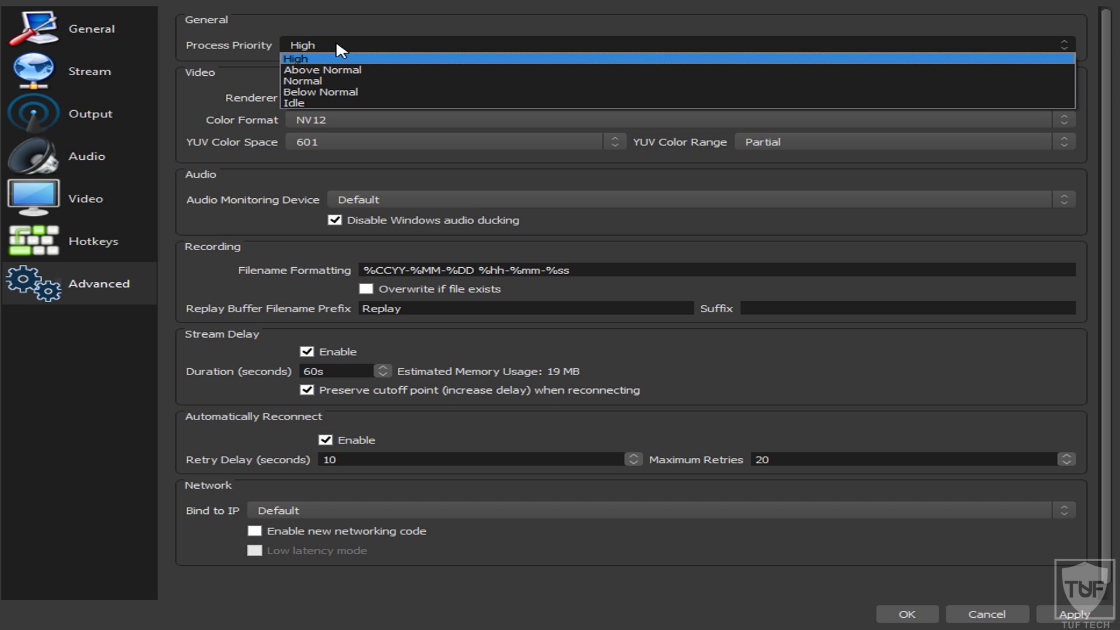
Try Normal process priority, revert to High, and apply the settings.
click(330, 81)
click(375, 42)
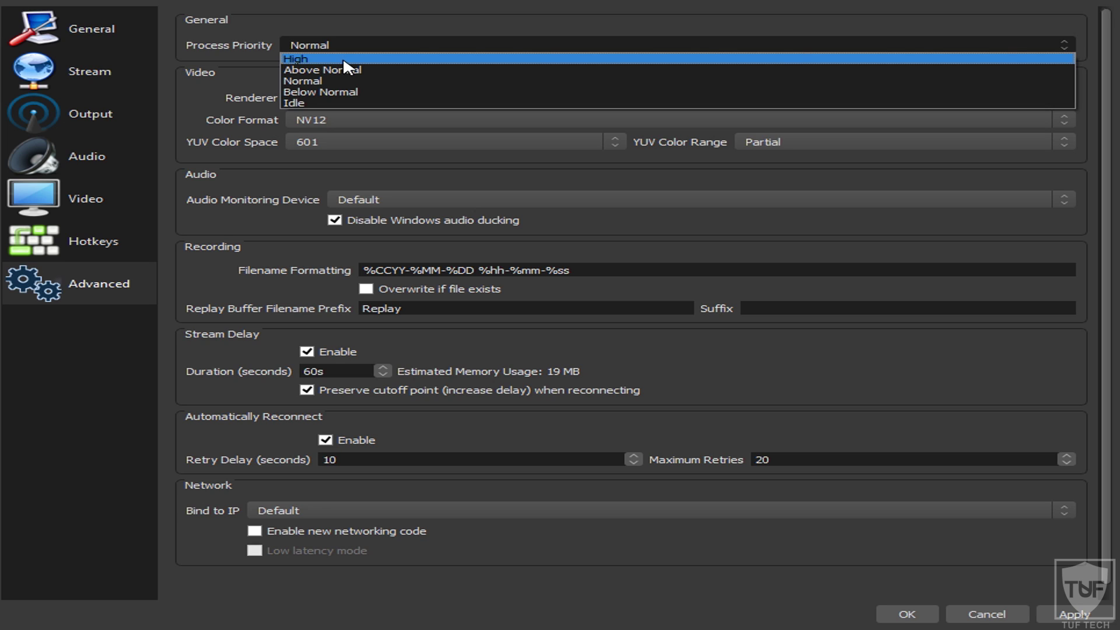
click(345, 60)
click(1074, 614)
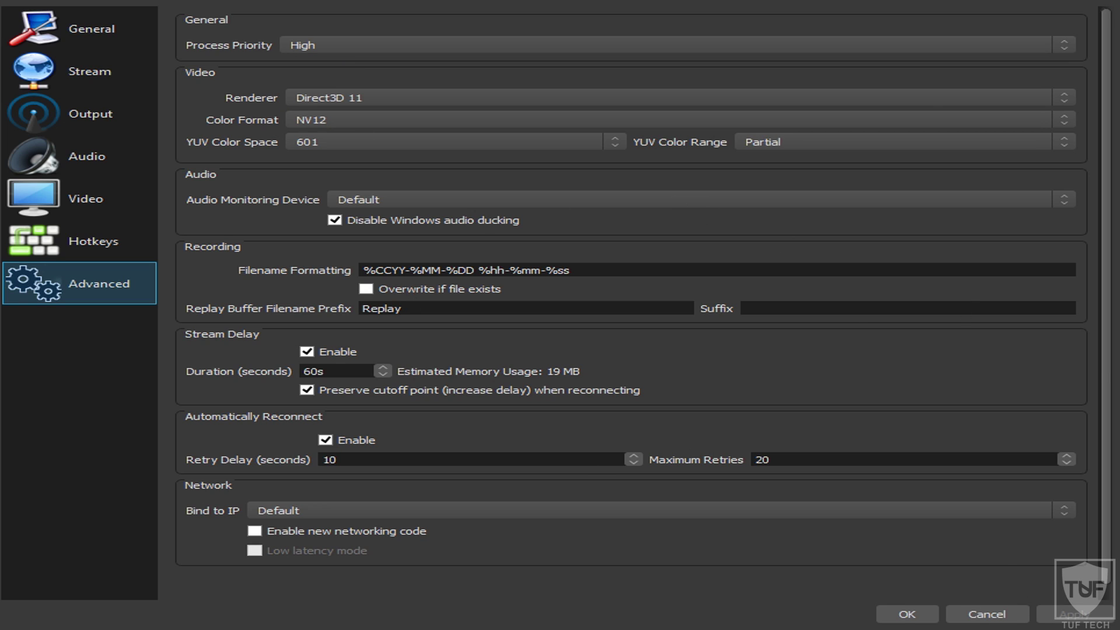
Confirm process priority stays at High.
click(376, 47)
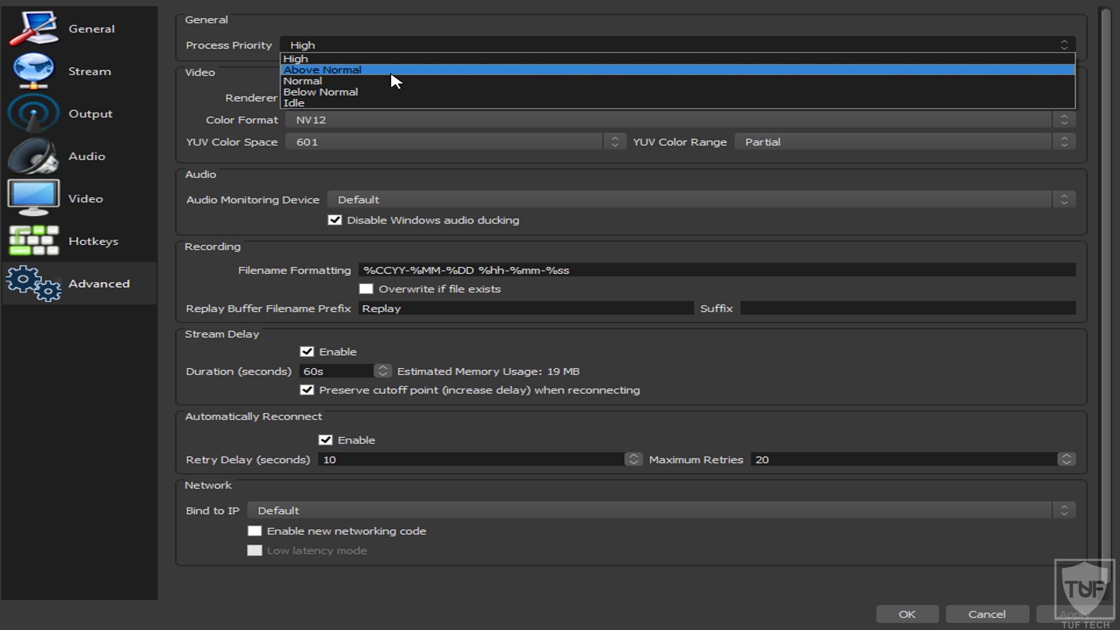
click(318, 59)
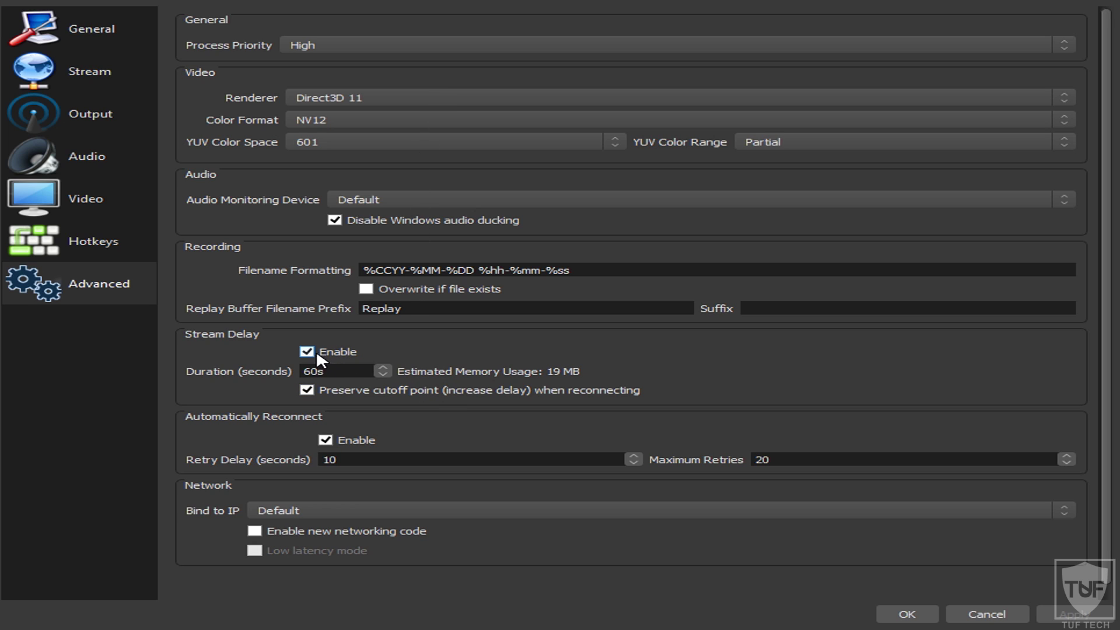
click(311, 120)
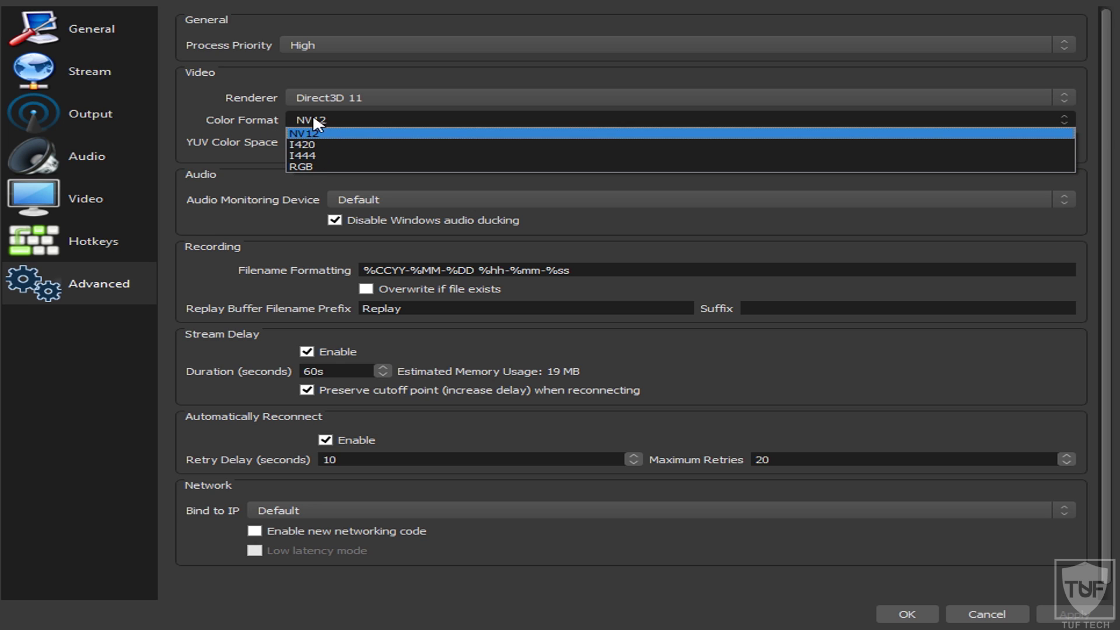
Switch the color format to I420, then back to NV12.
click(327, 144)
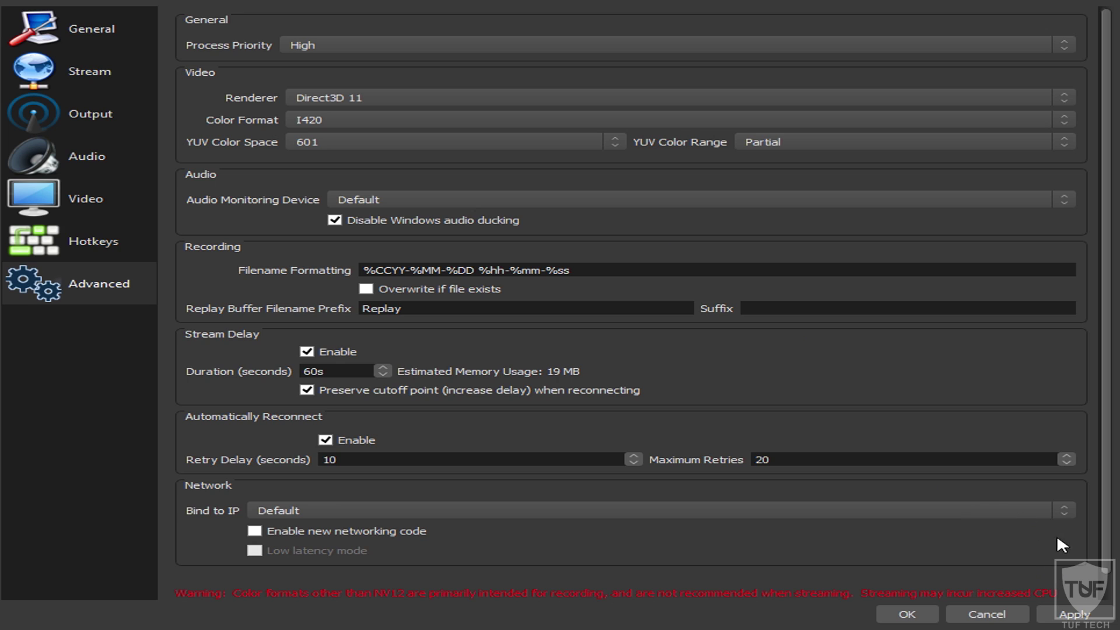
click(441, 121)
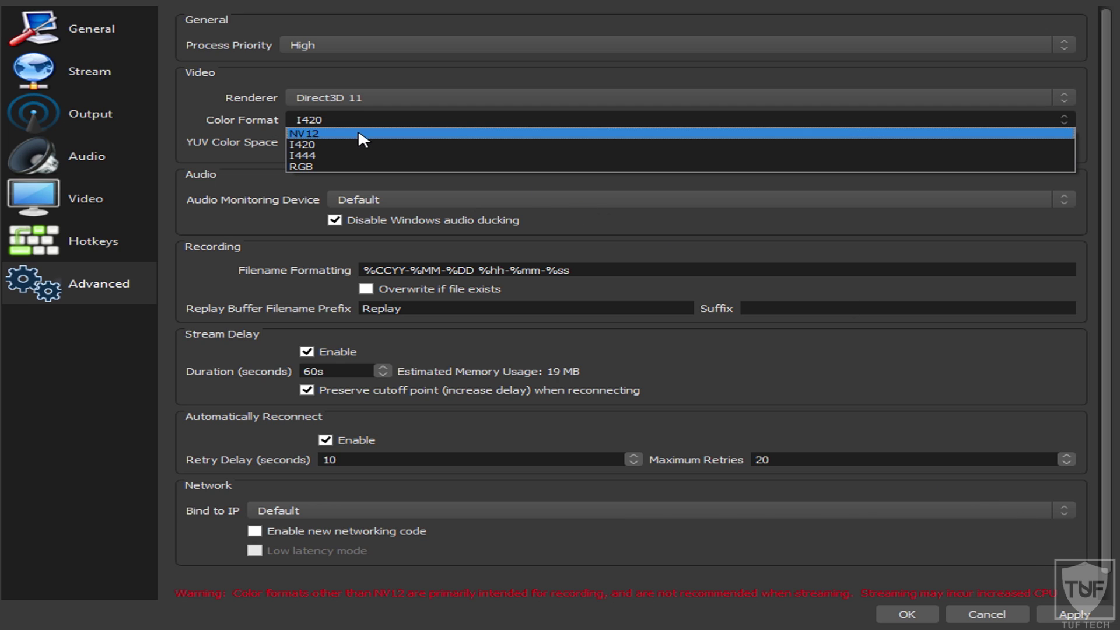
click(325, 135)
Keep the YUV color range at Partial.
click(794, 143)
click(794, 150)
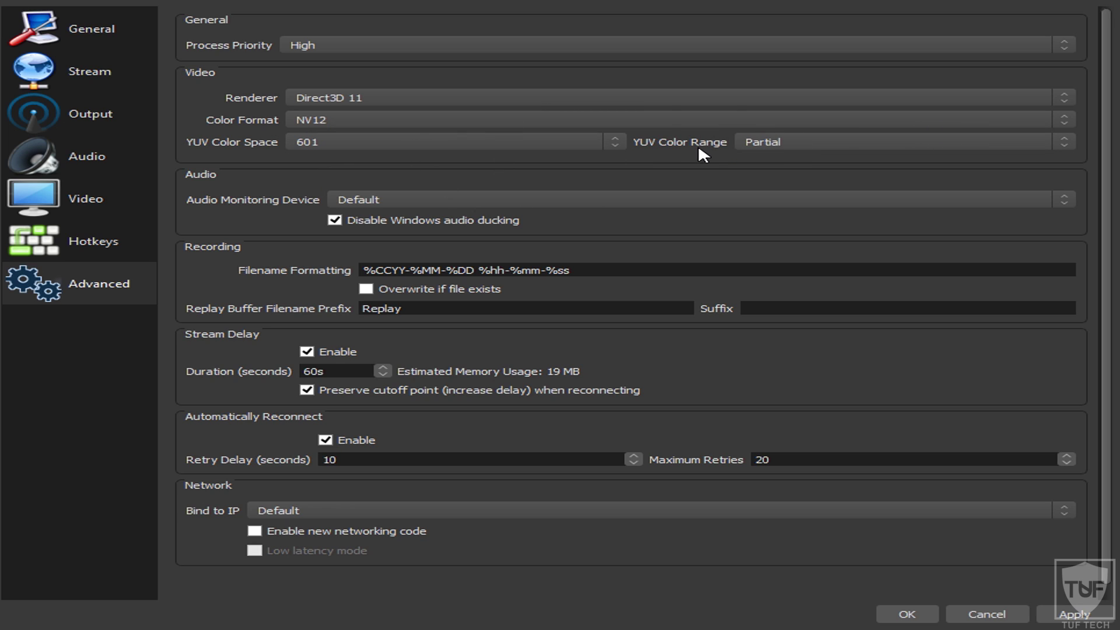
click(772, 144)
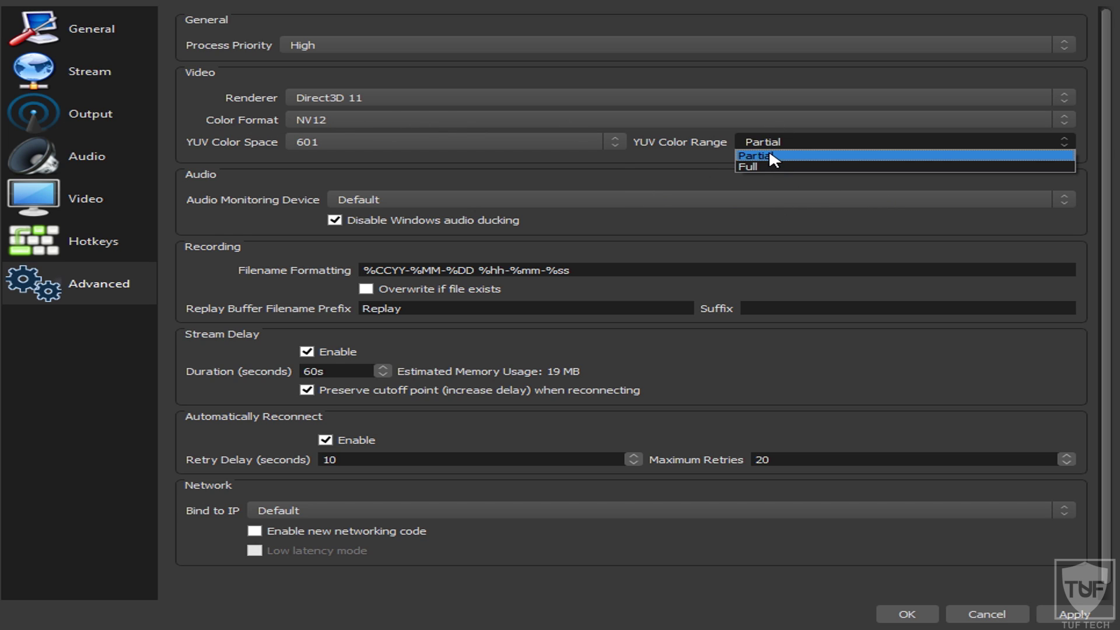
click(769, 154)
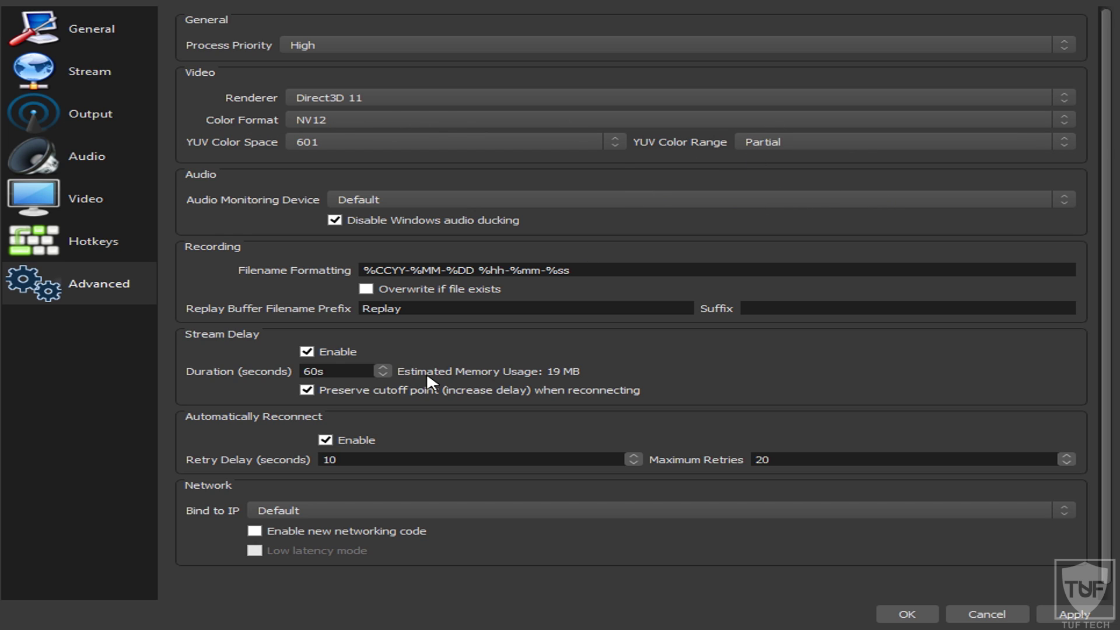
Turn Stream Delay off and back on, leaving it enabled.
click(306, 352)
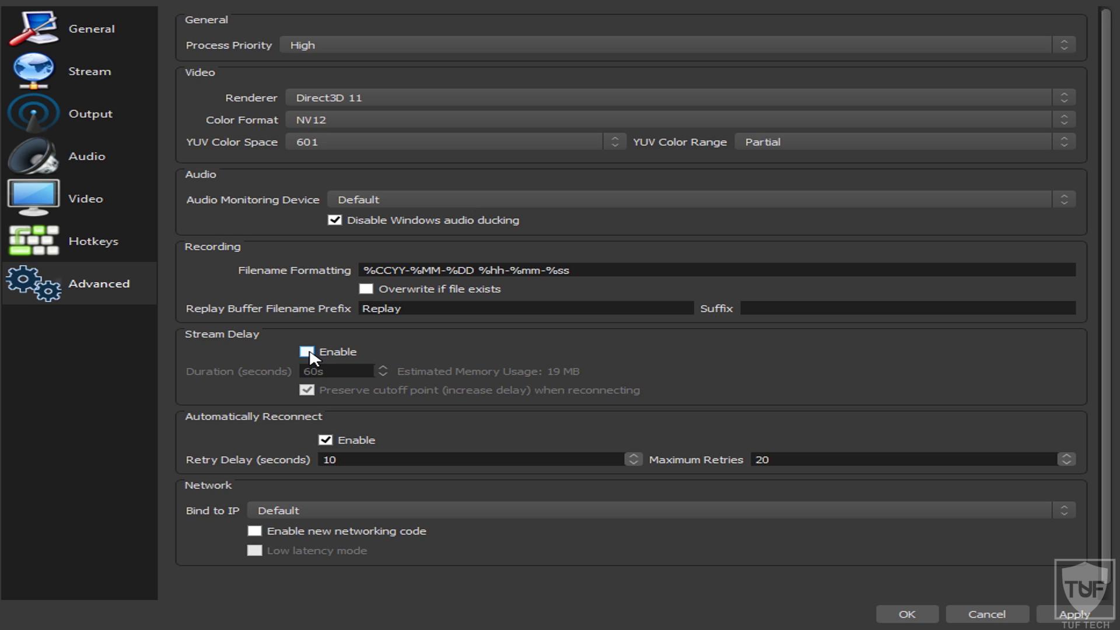
click(307, 351)
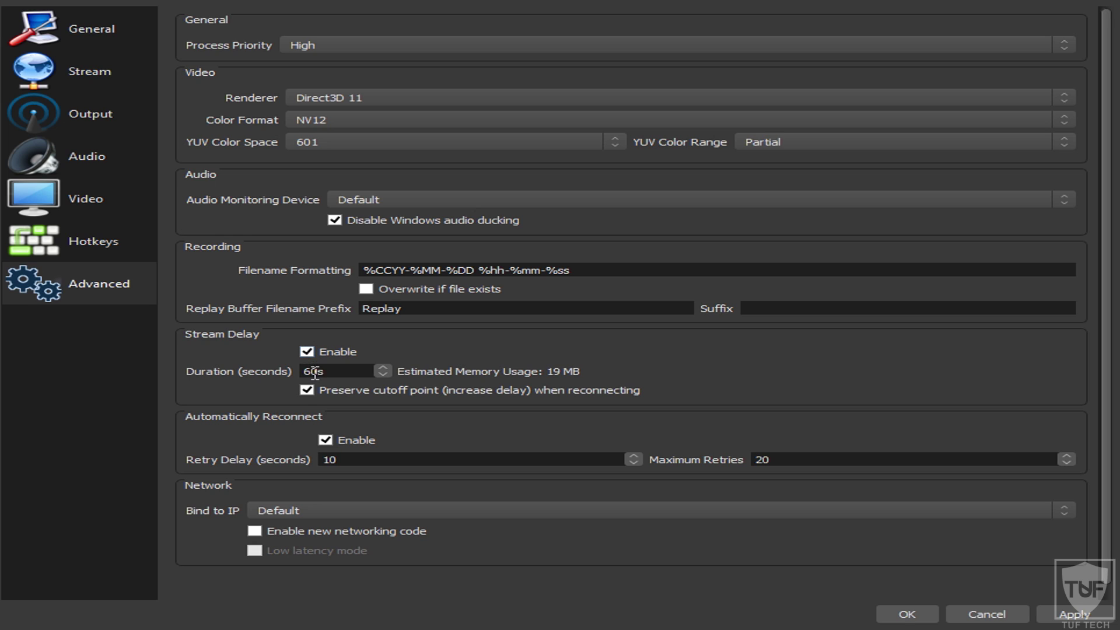
drag(320, 372, 285, 371)
click(320, 369)
Select the 60-second delay duration value, then return to the General page.
drag(320, 369, 290, 374)
click(298, 370)
drag(297, 368, 320, 371)
click(317, 376)
drag(319, 370, 246, 359)
mouse_move(118, 36)
mouse_down()
mouse_move(103, 88)
mouse_move(100, 245)
mouse_move(104, 29)
mouse_up()
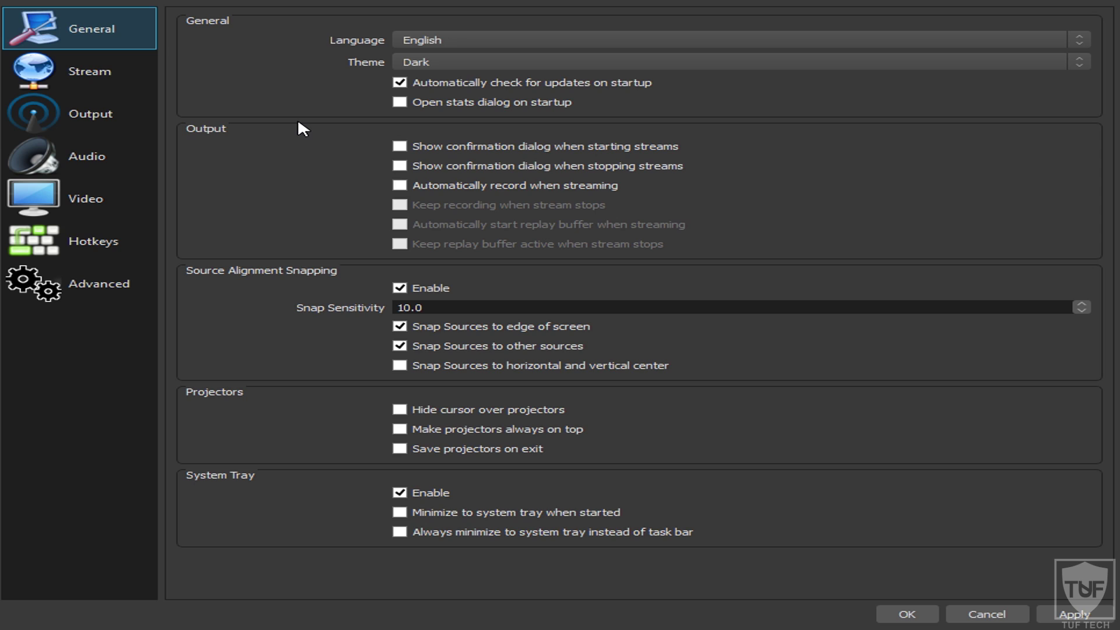
Visit the Stream, Output, Audio, Video and Hotkeys pages, finishing on Advanced.
click(118, 72)
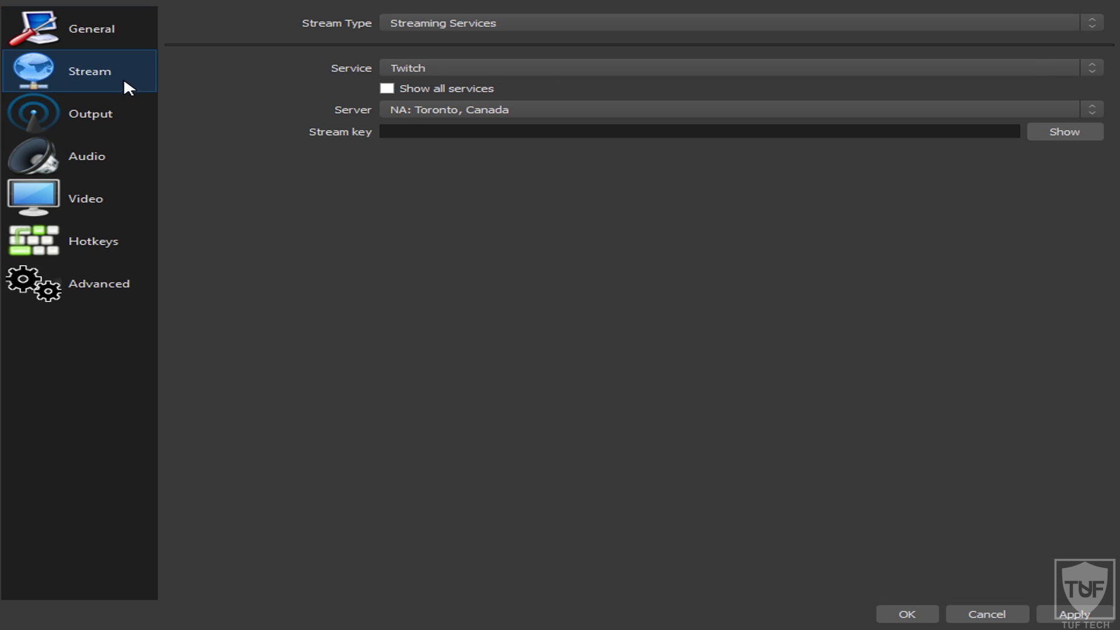
click(127, 124)
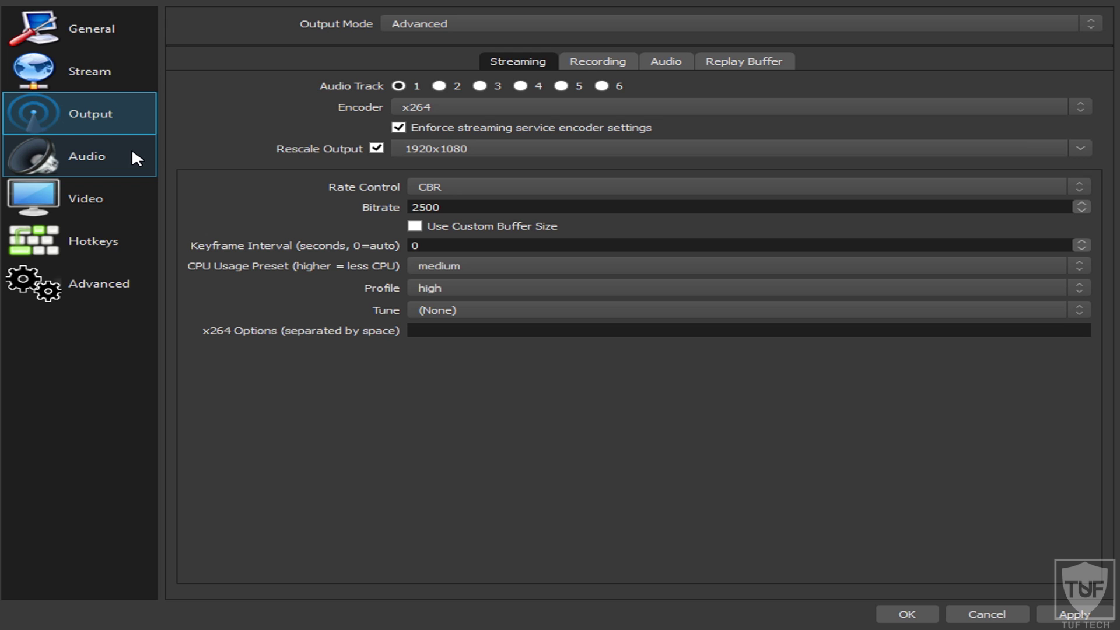
click(132, 152)
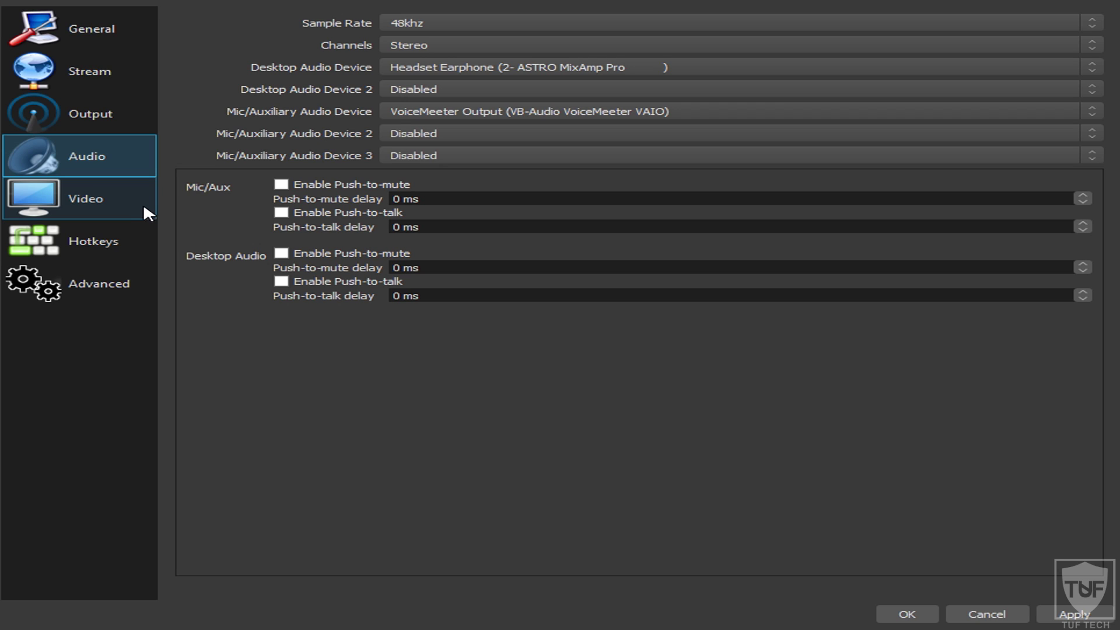
click(122, 212)
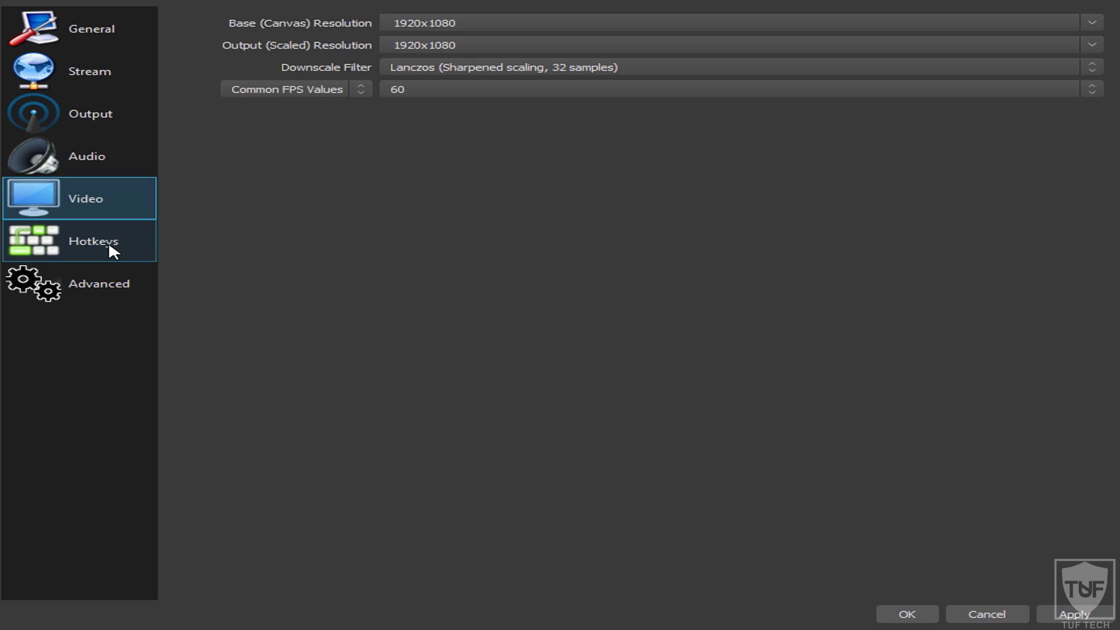
click(120, 236)
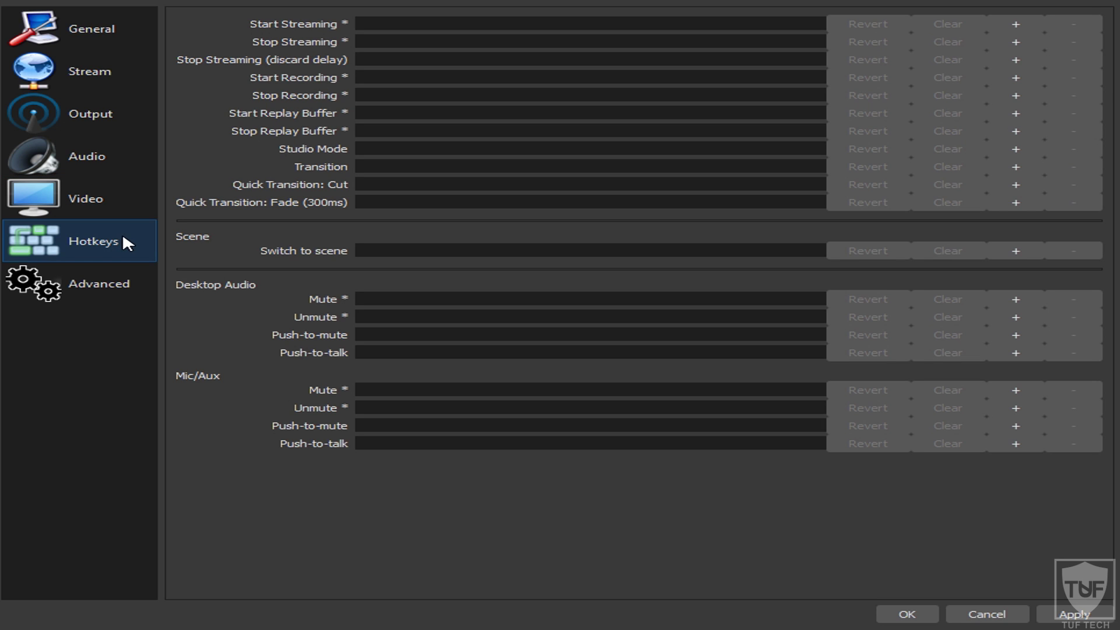
click(134, 284)
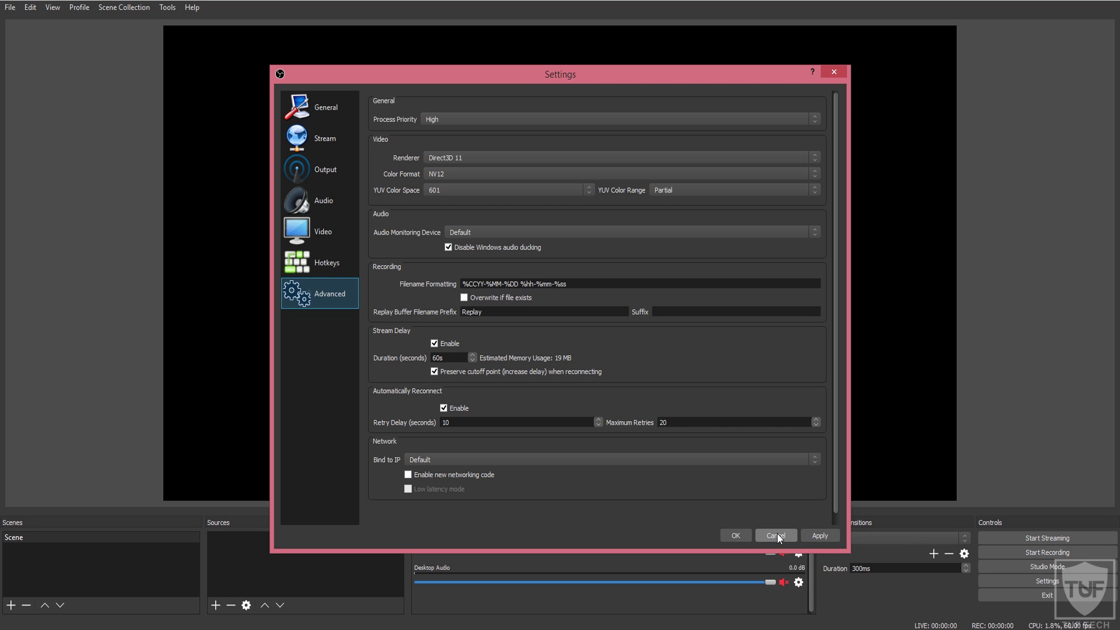
Cancel the Settings dialog, discarding any unapplied changes.
click(777, 535)
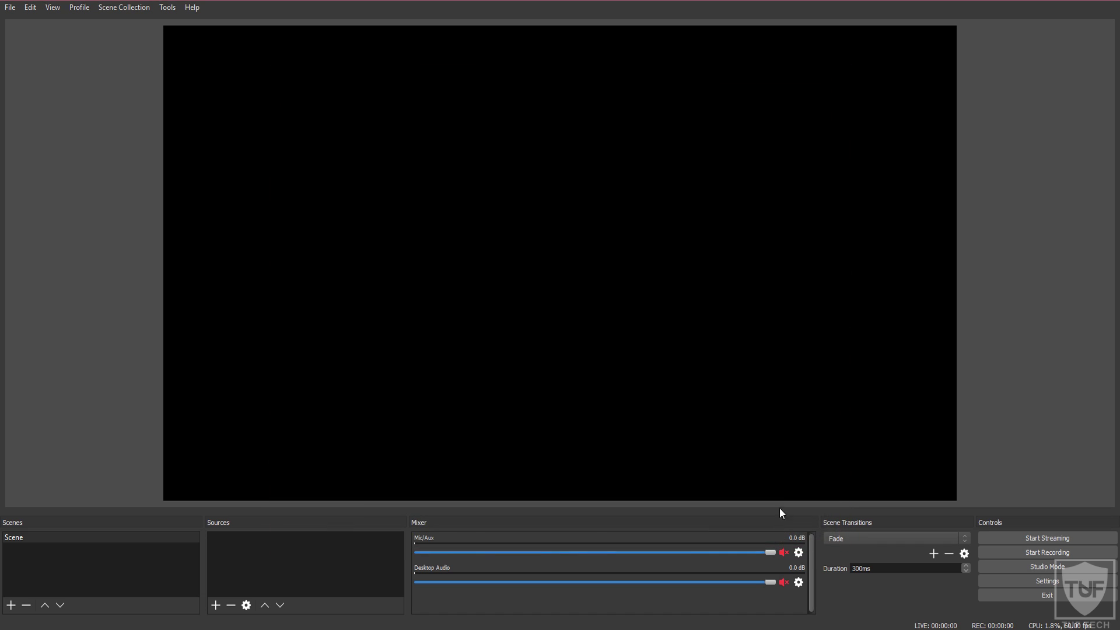